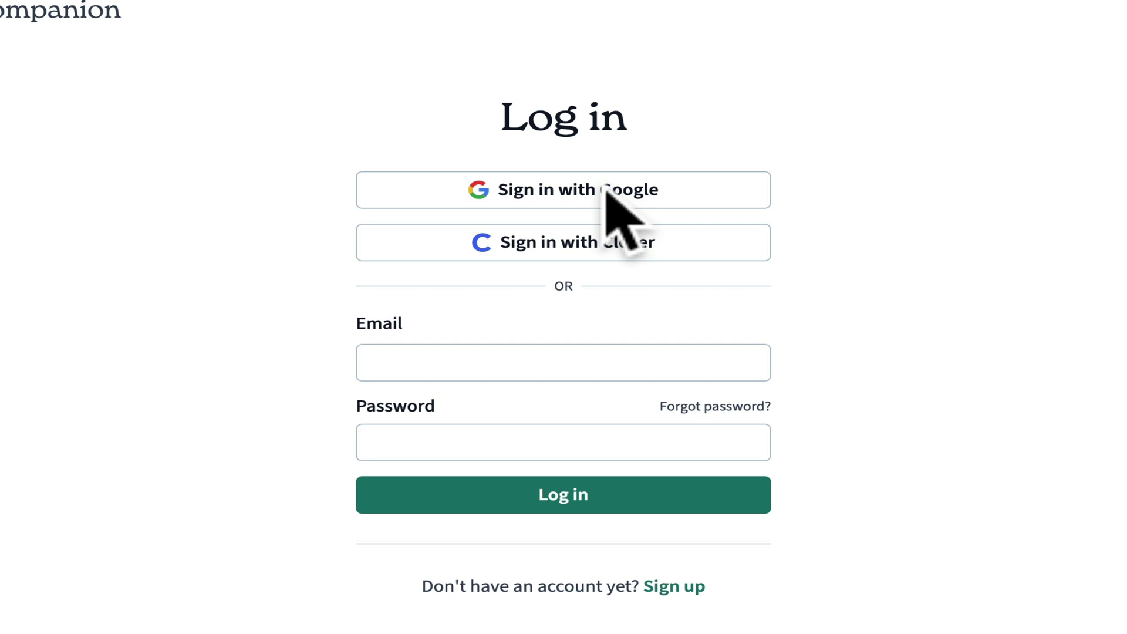
Step: Sign in to Class Companion with the teacher's school Google account and approve access
click(611, 195)
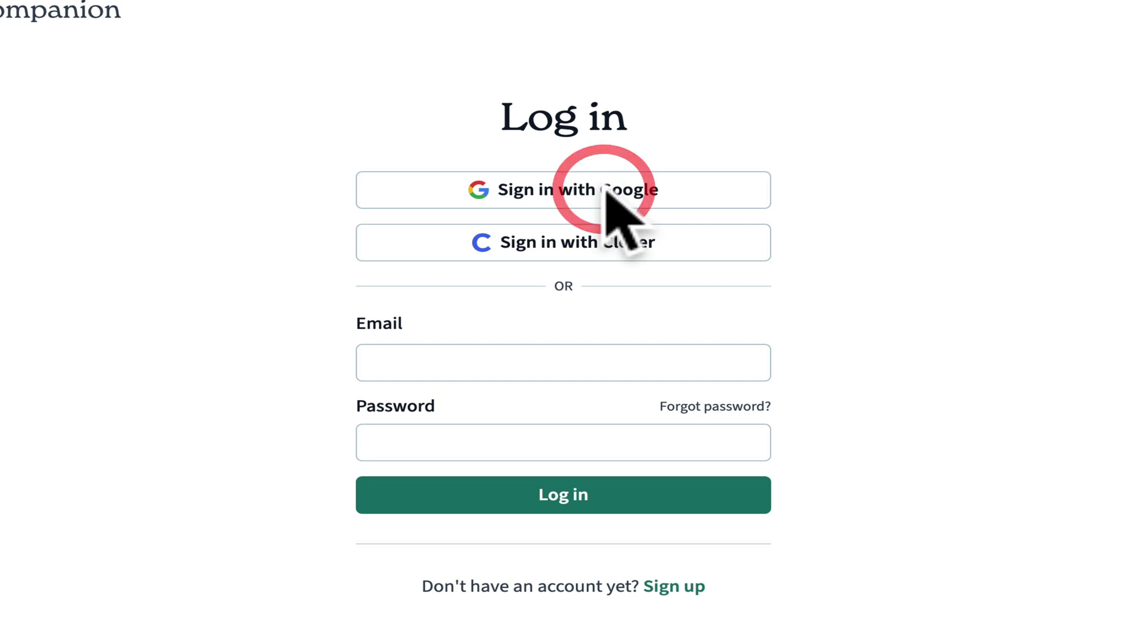
click(574, 191)
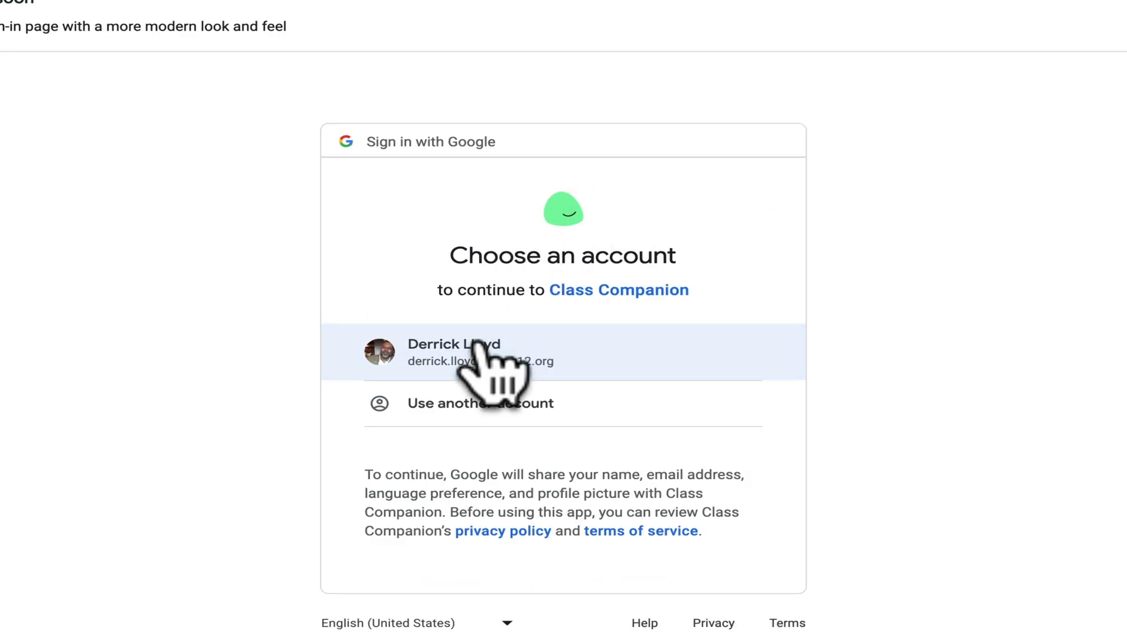
click(482, 342)
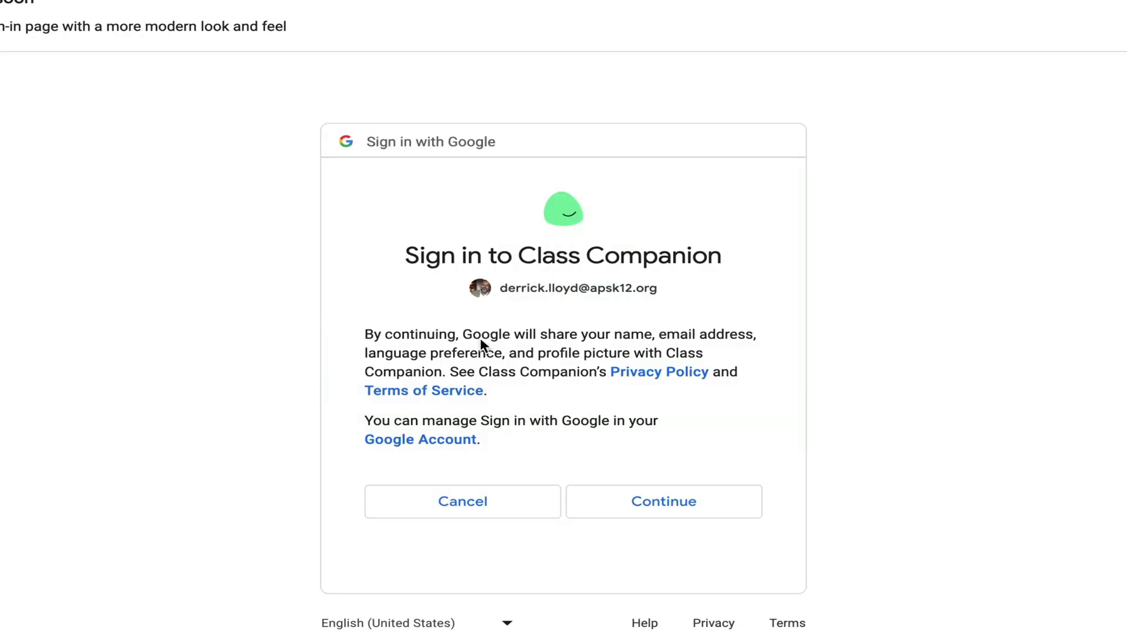
click(649, 503)
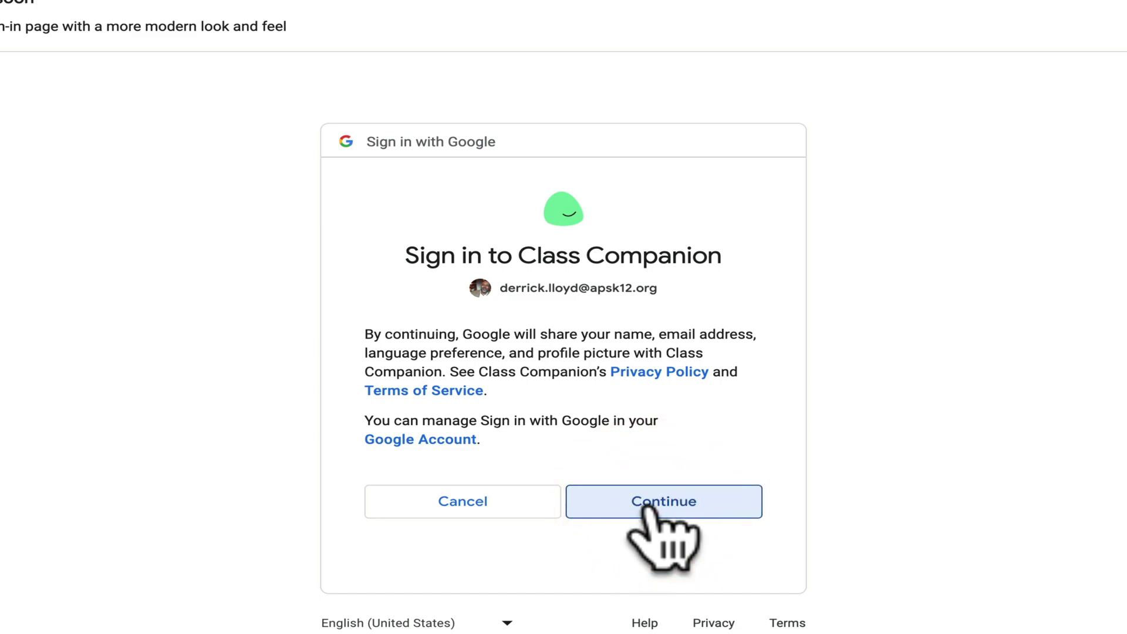
click(646, 506)
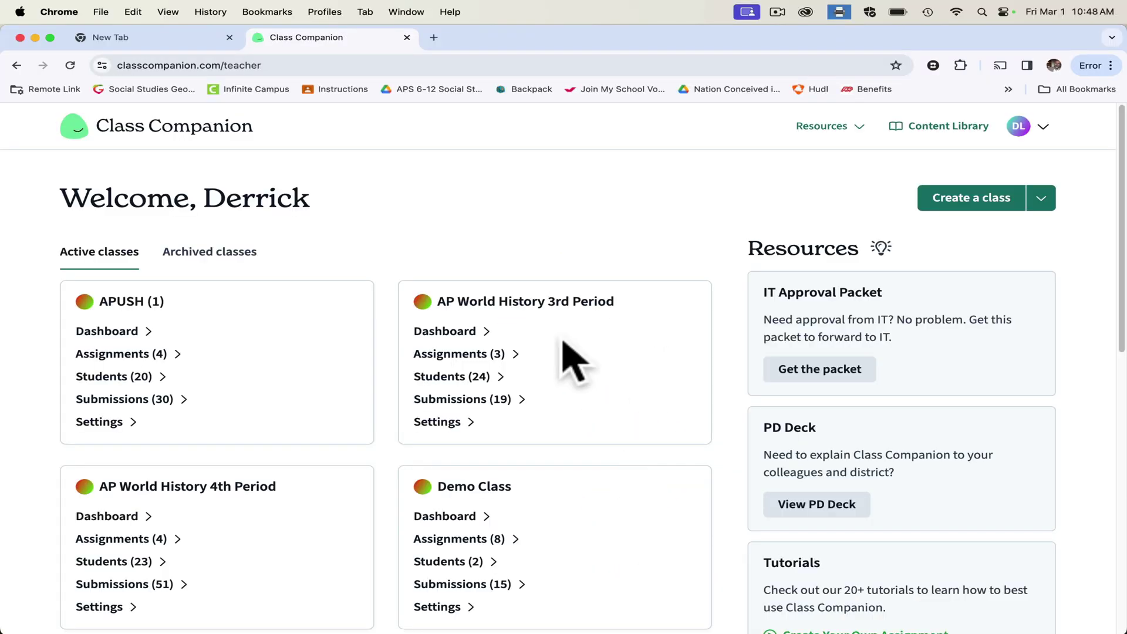
click(946, 203)
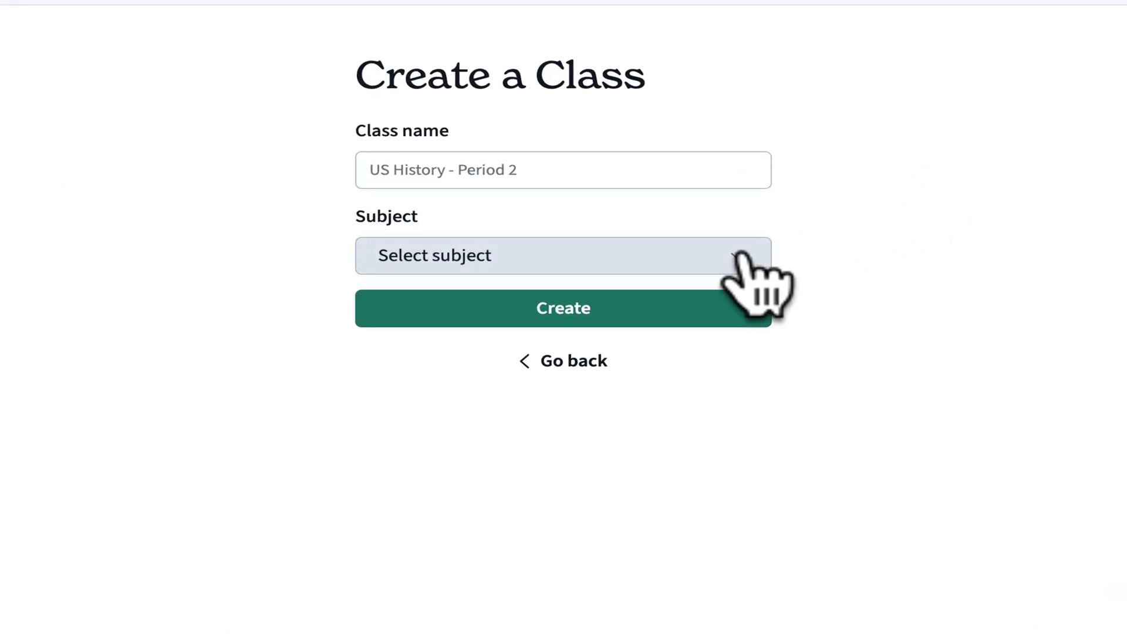
click(741, 256)
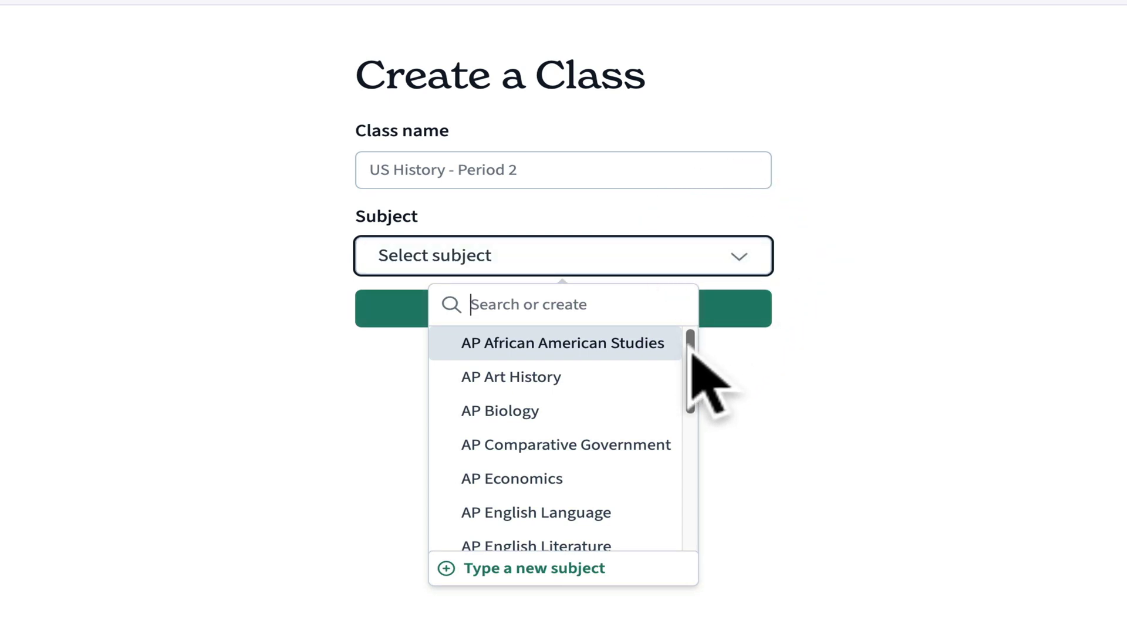
drag(691, 355, 697, 474)
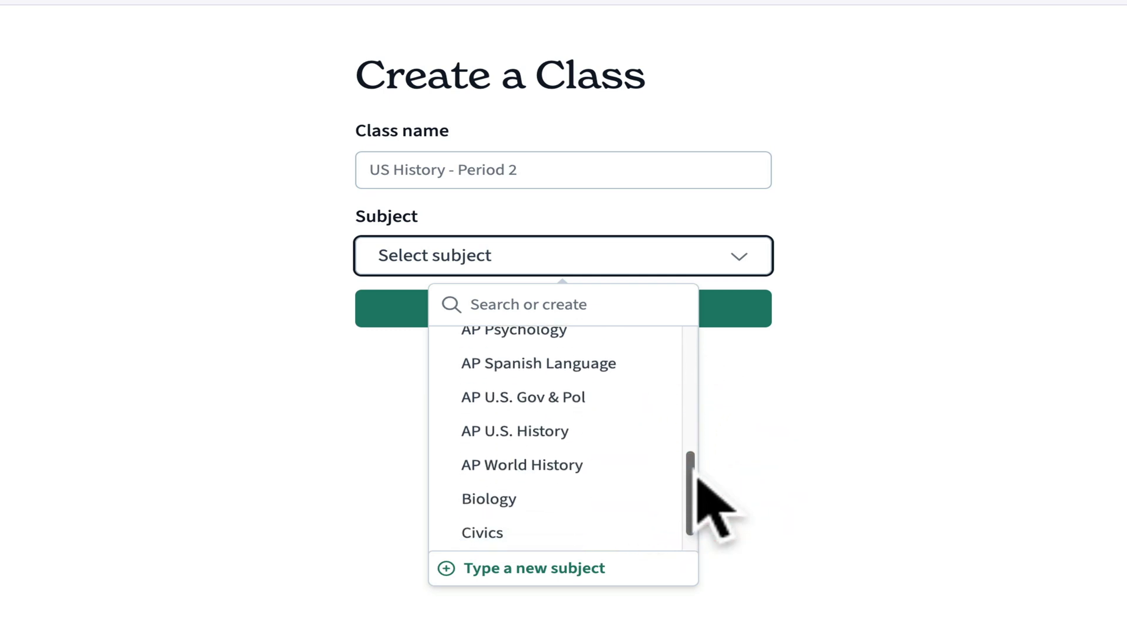
mouse_move(697, 477)
mouse_down()
mouse_move(697, 503)
mouse_move(717, 484)
mouse_up()
click(964, 408)
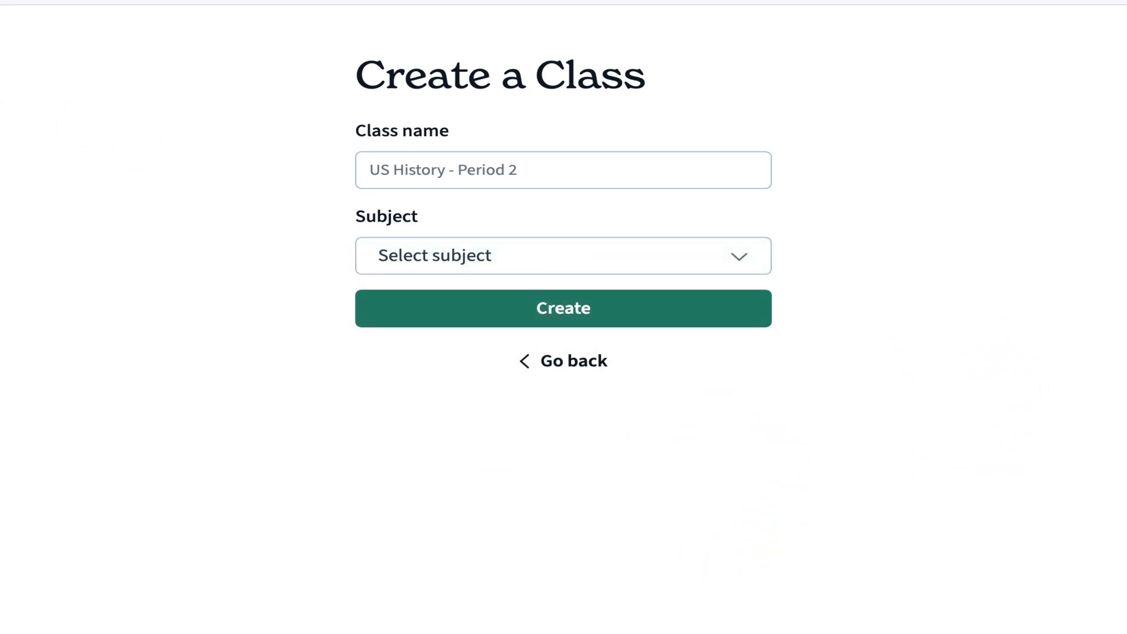
click(16, 65)
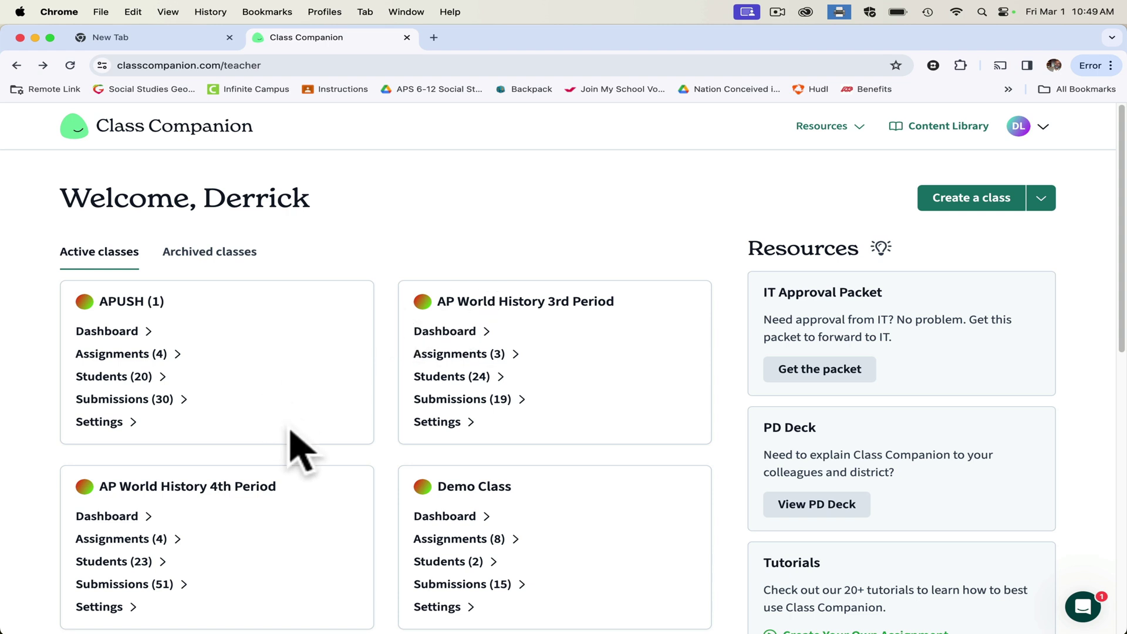
Step: Open the APUSH class dashboard, view the Add students options, then dismiss them
click(108, 331)
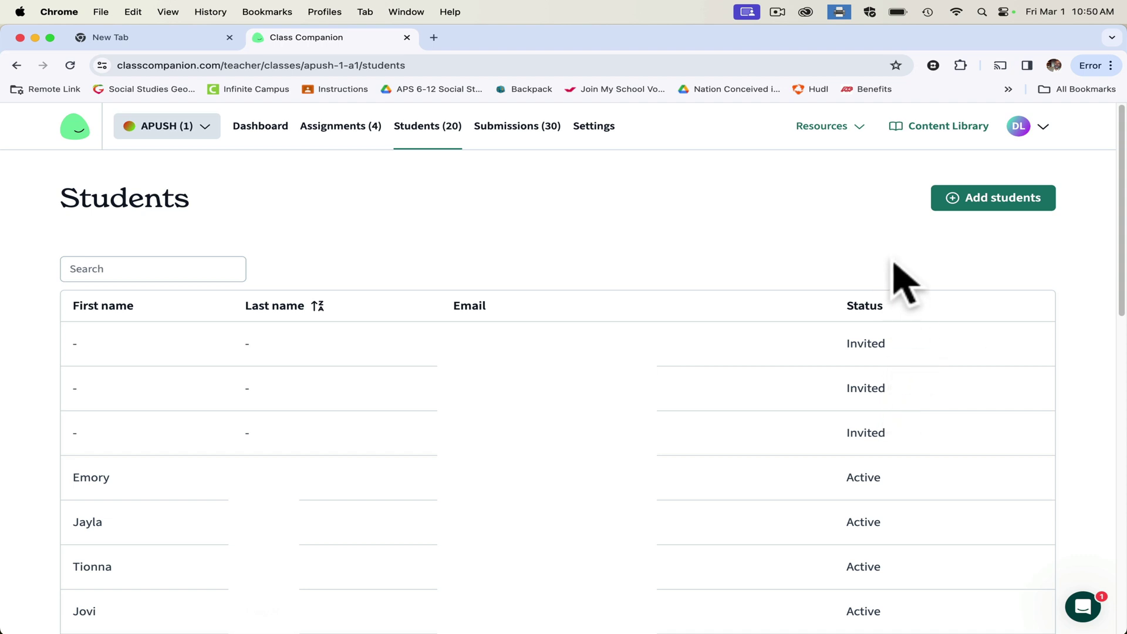
click(956, 200)
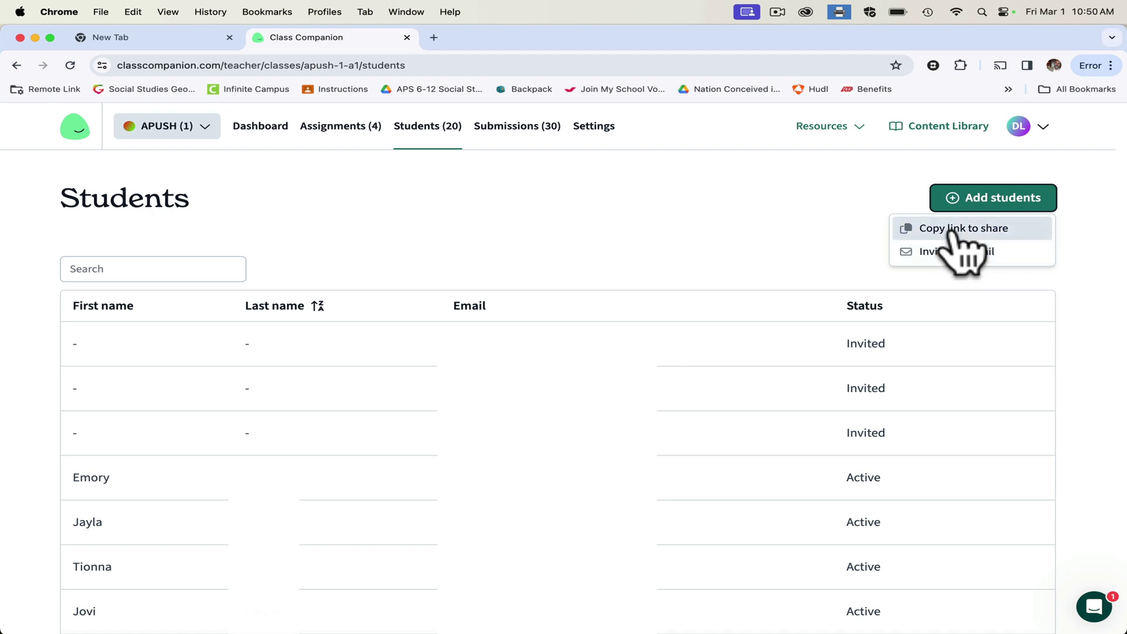
click(394, 148)
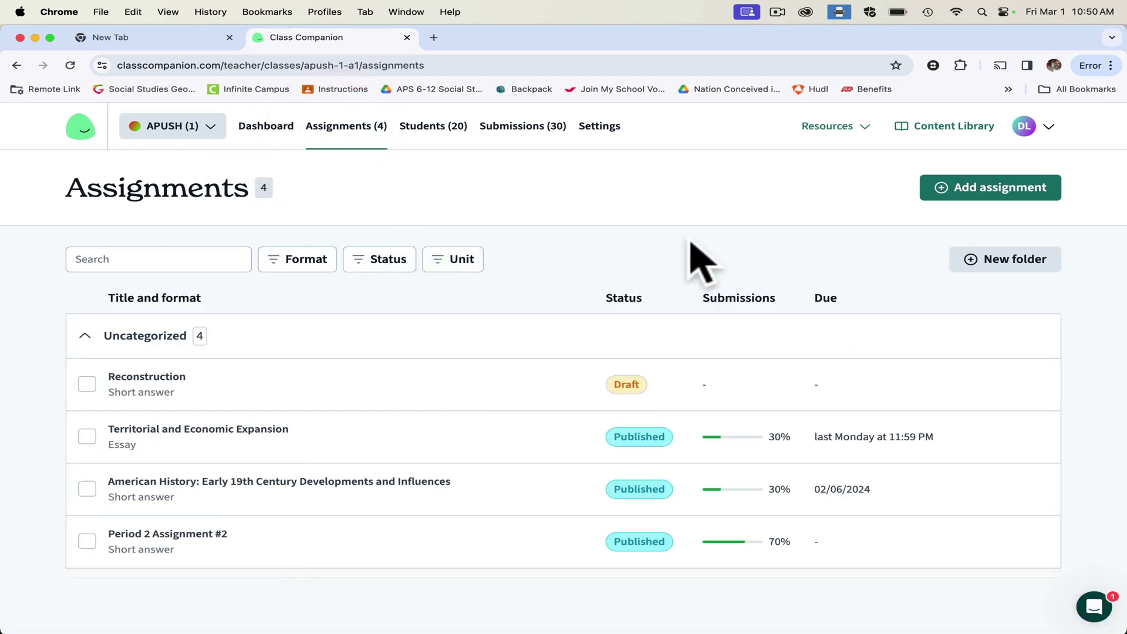
click(946, 187)
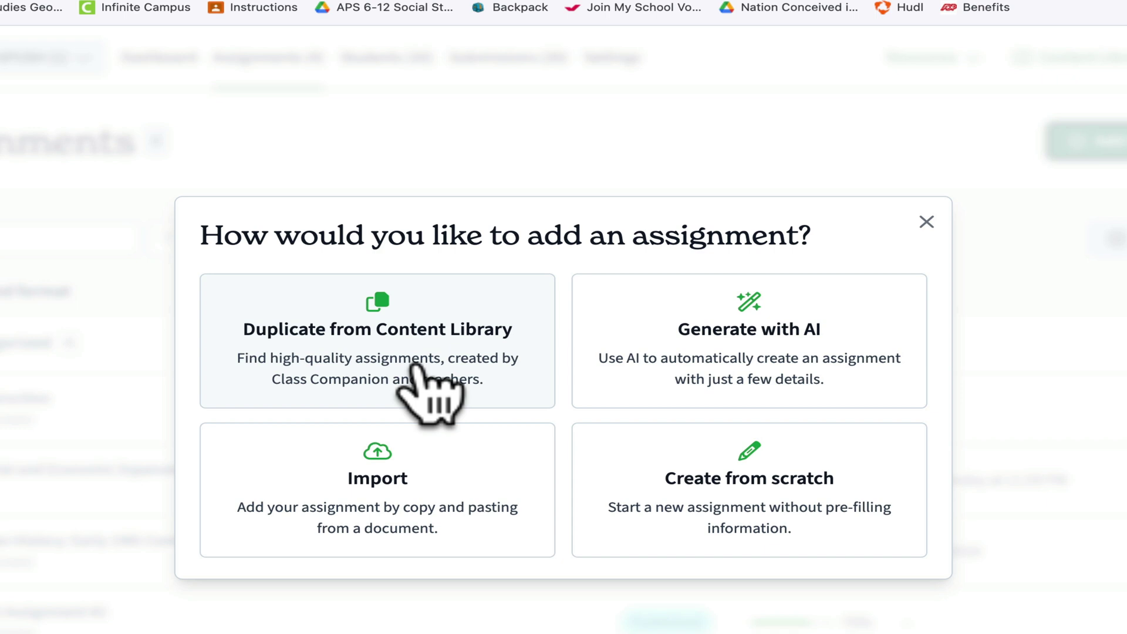
click(427, 335)
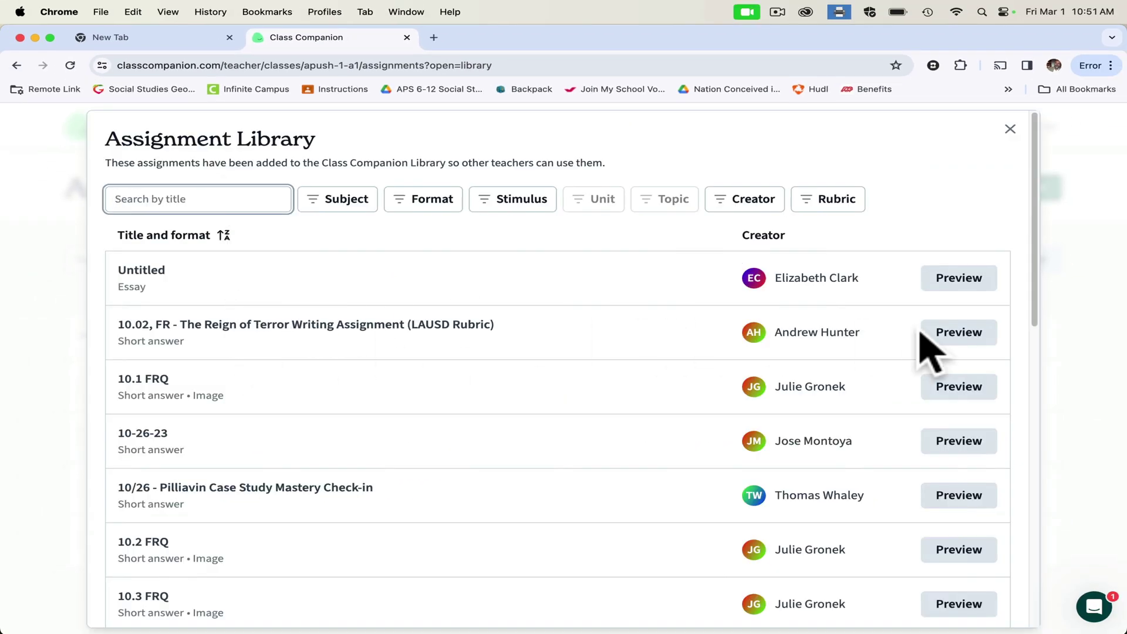
click(956, 333)
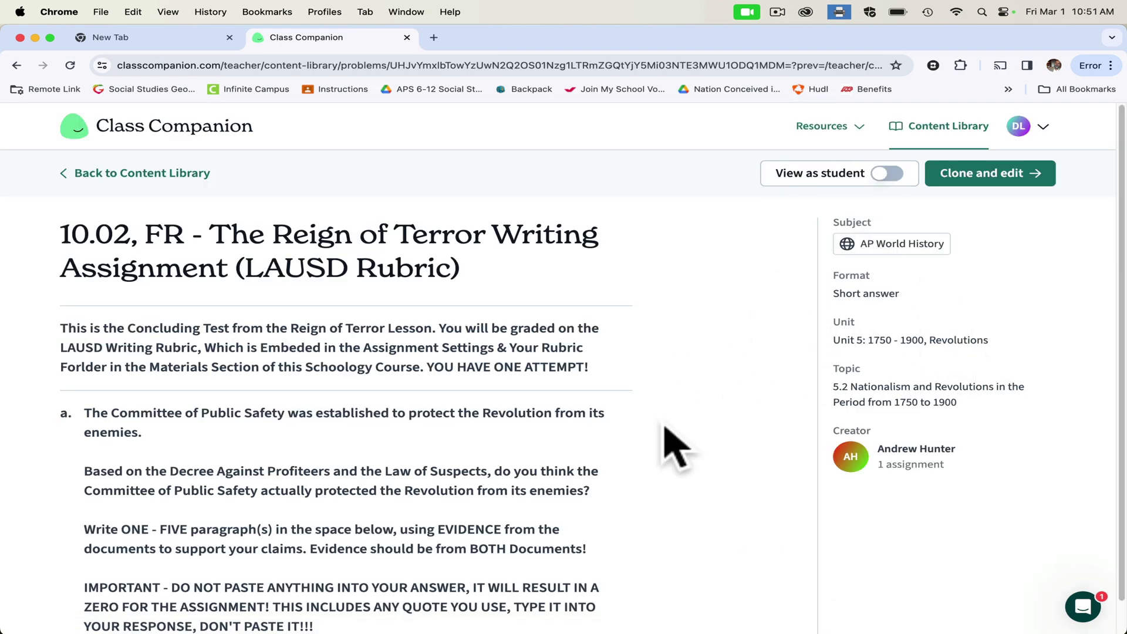
click(120, 173)
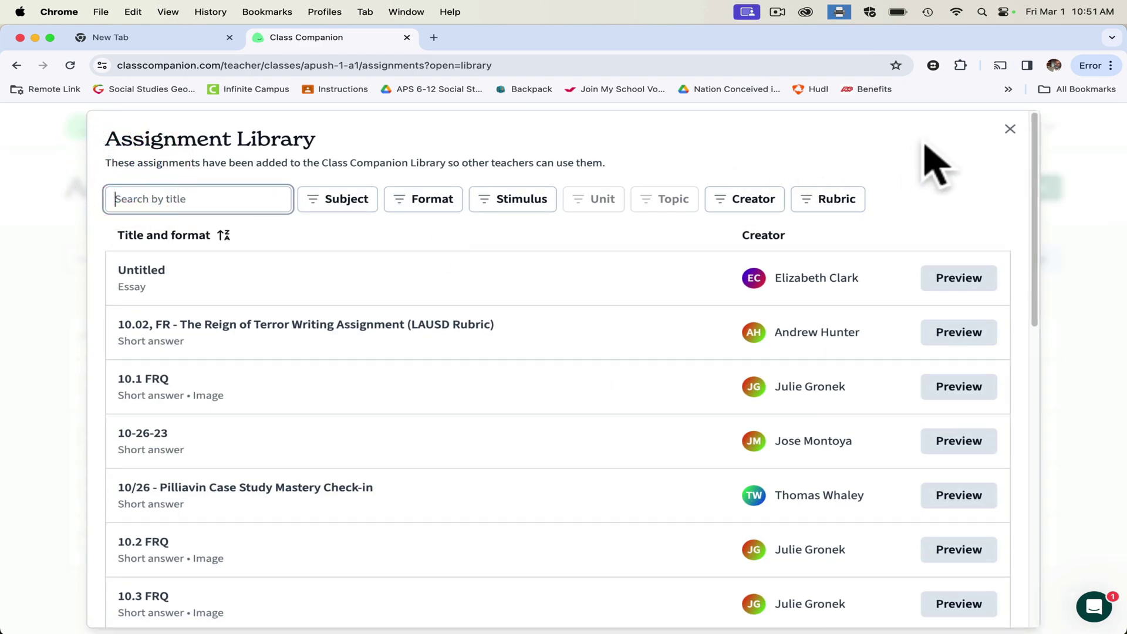
click(1010, 130)
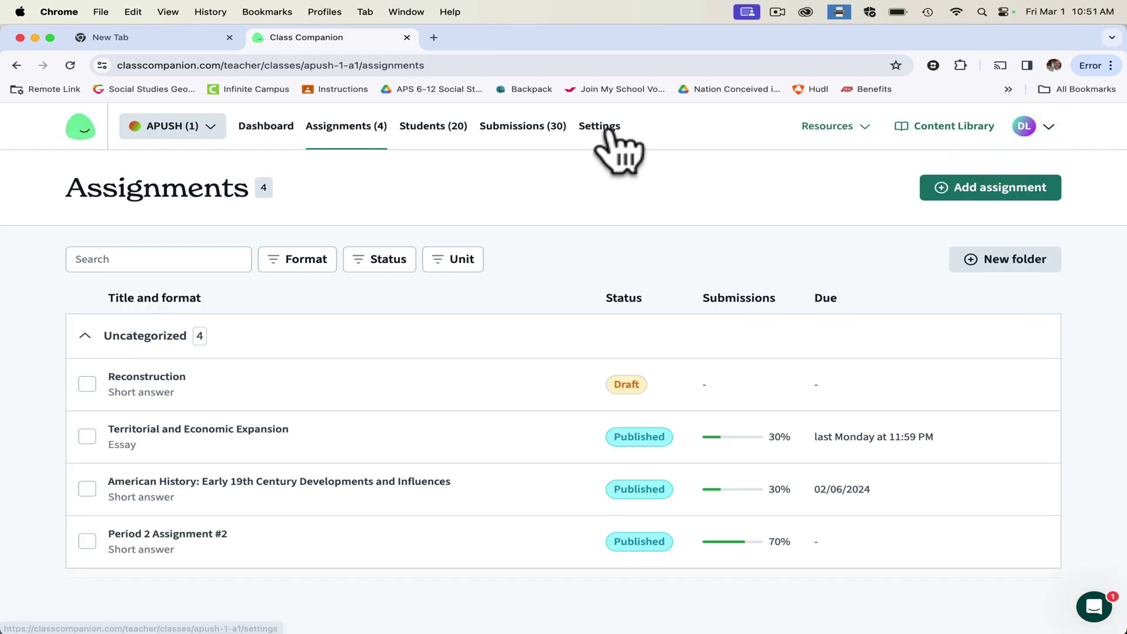
Step: Start an AI-generated Short answer assignment of type AP History SAQ focused on 'APUSH 5.10 Reconstruction'
click(936, 186)
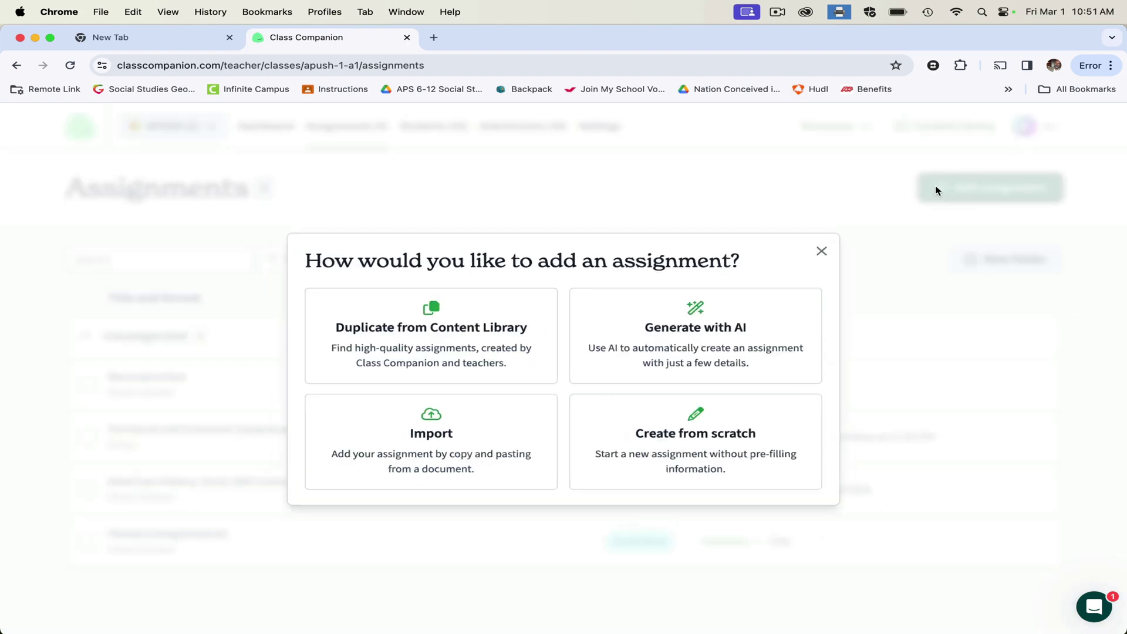
click(670, 326)
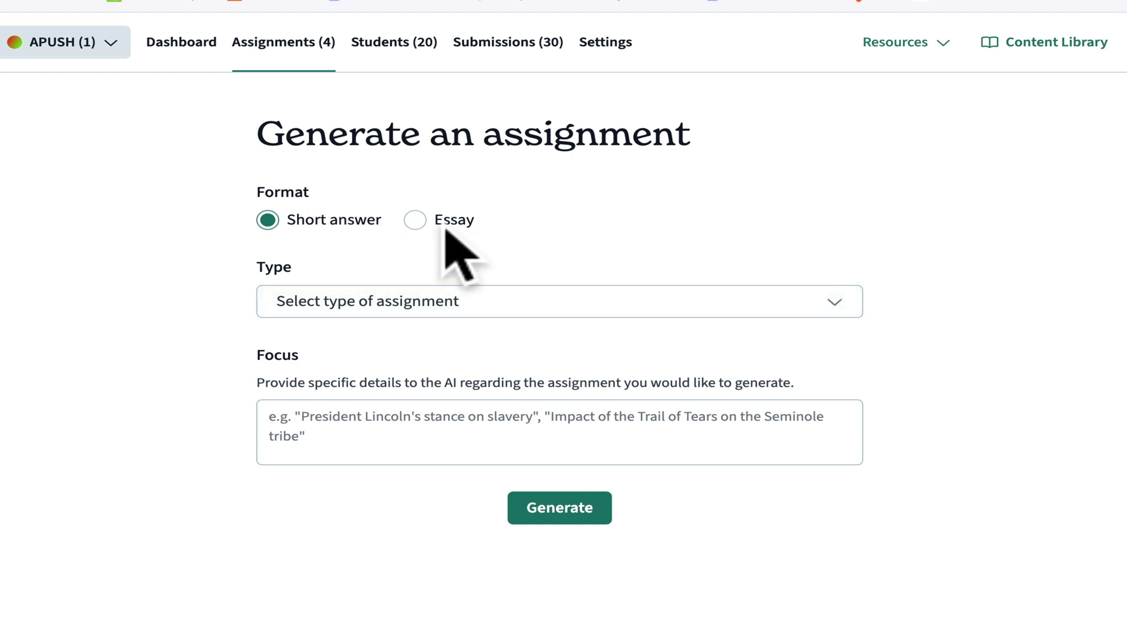
click(829, 301)
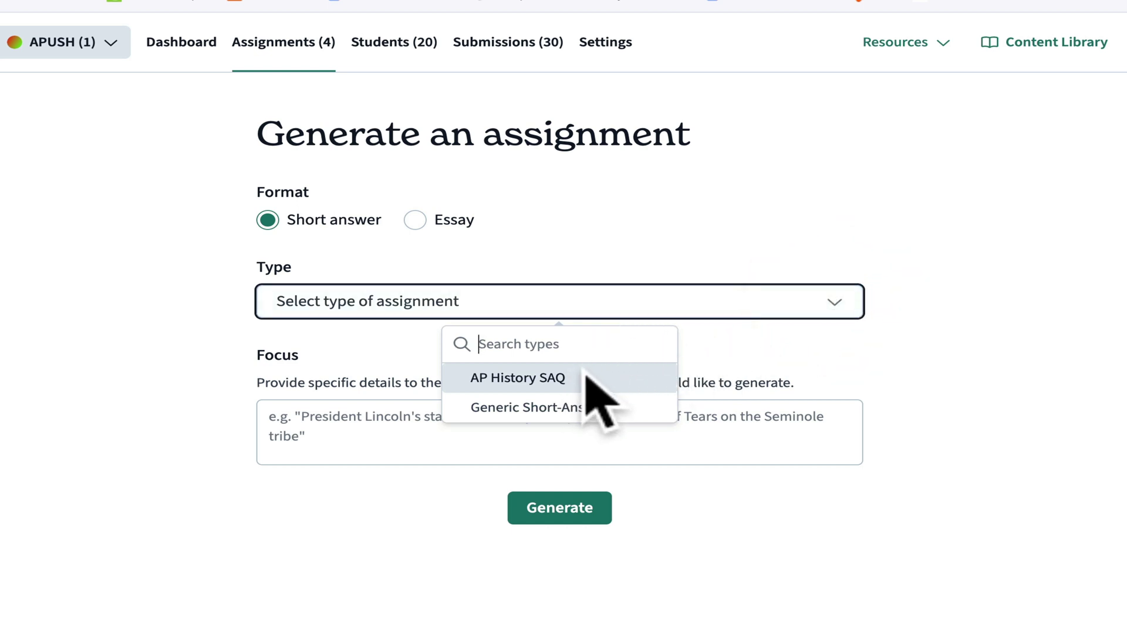
click(558, 381)
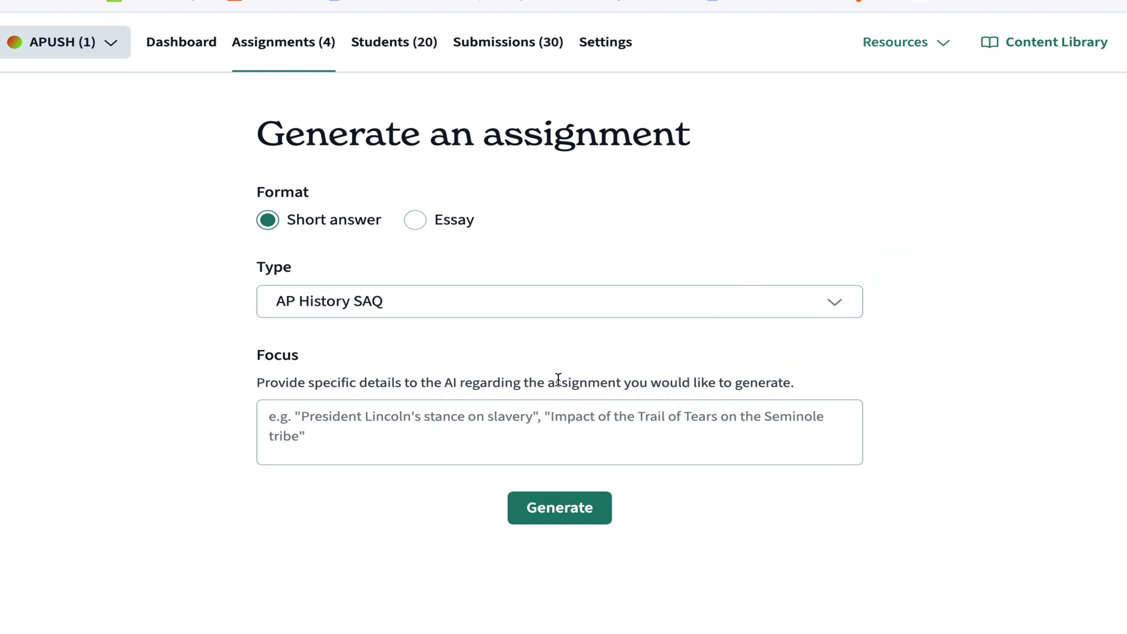
click(378, 406)
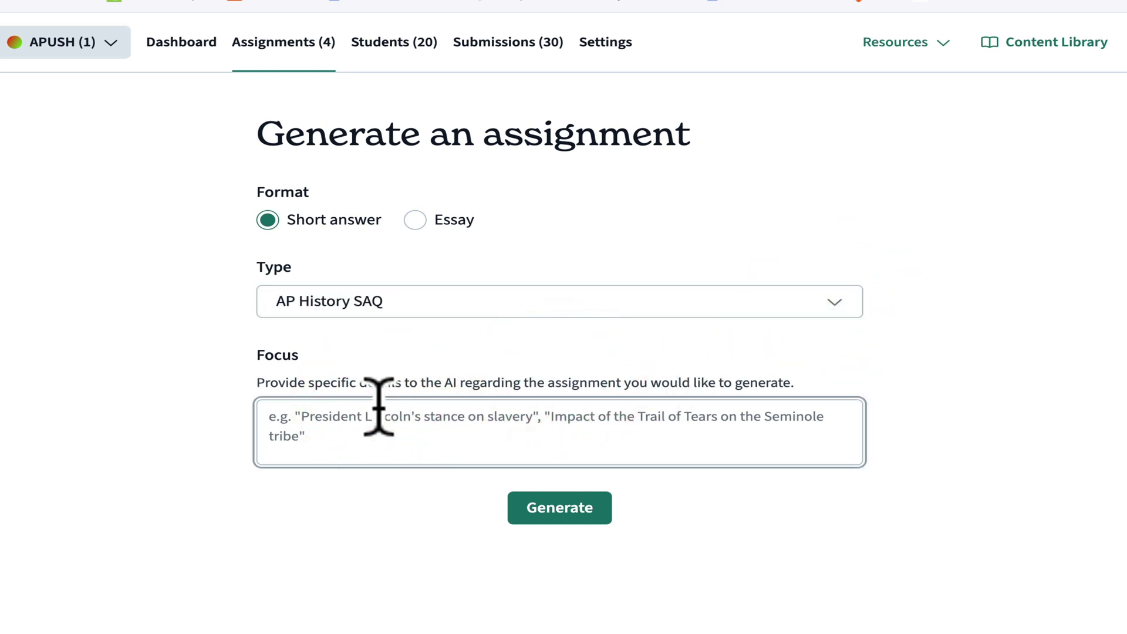
text(APUSH 5.10 Reconstruc)
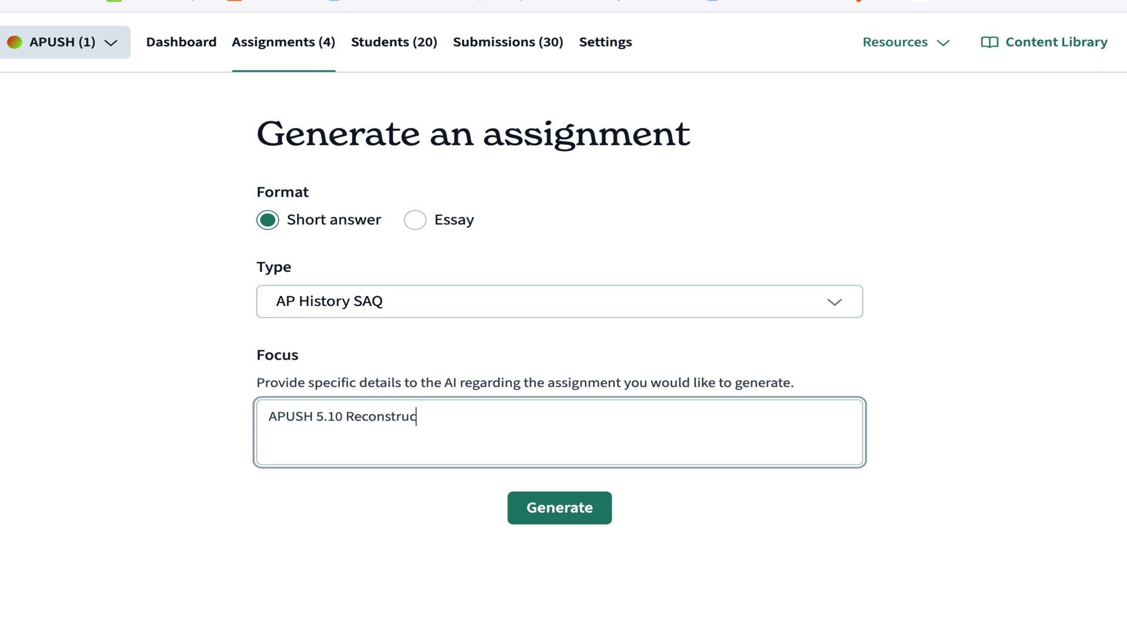
text(tion)
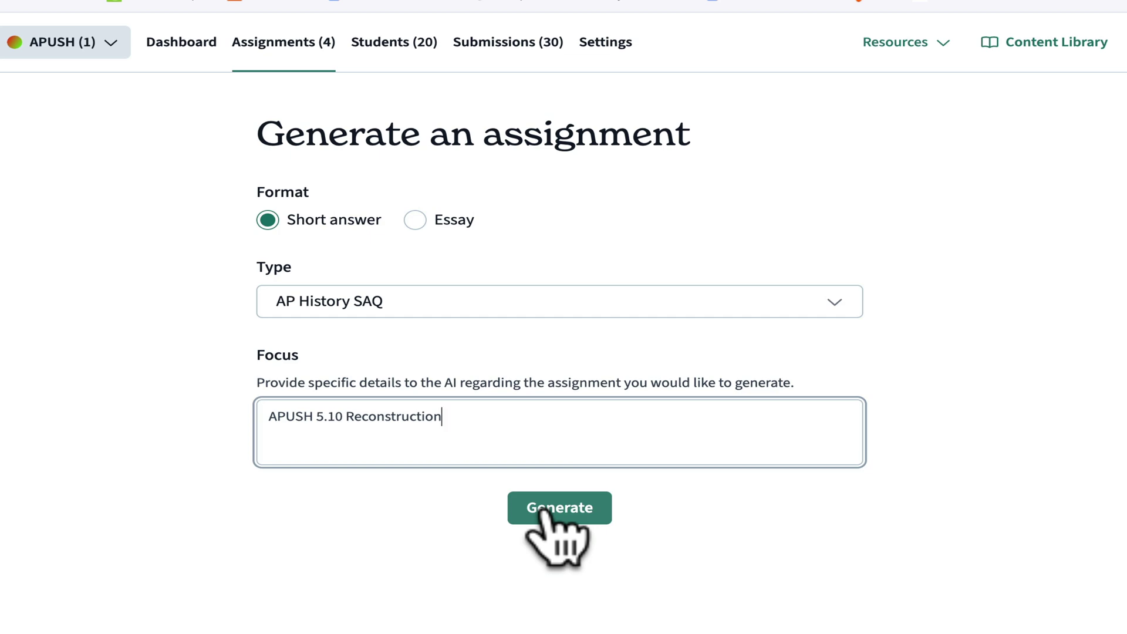
Step: Generate three Reconstruction SAQ questions and create the draft 'Understanding the Reconstruction Era'
click(543, 511)
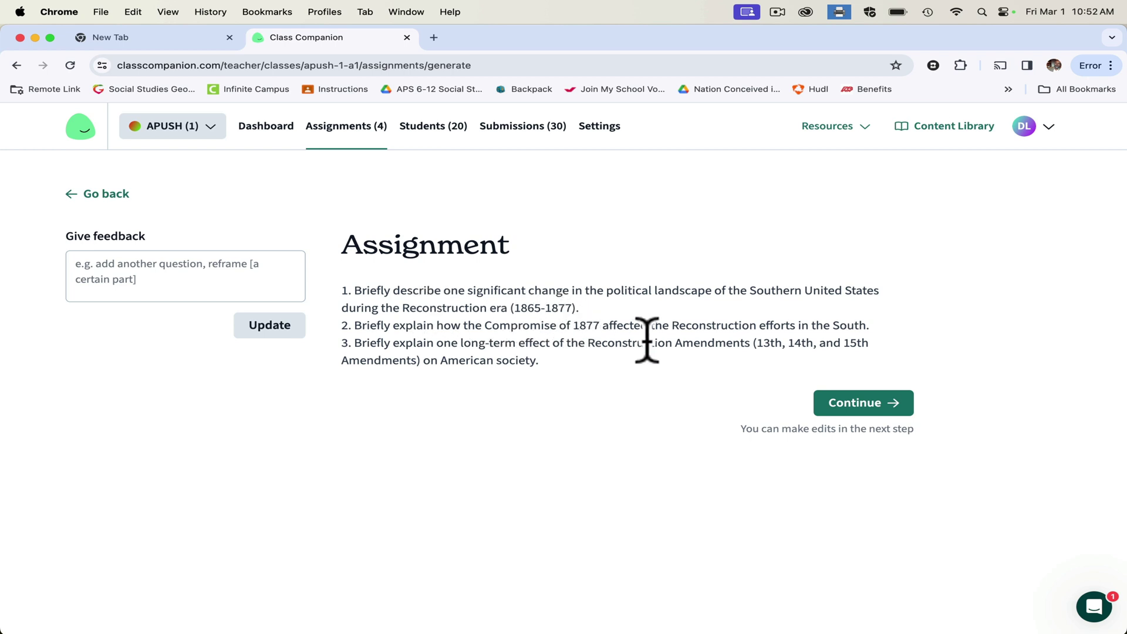
click(845, 404)
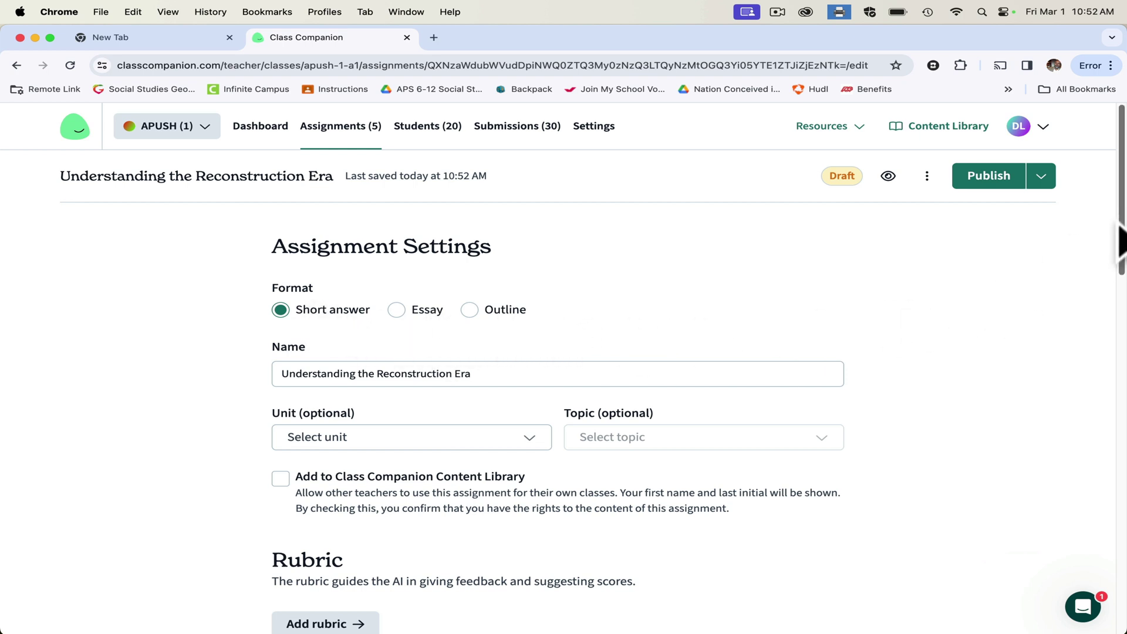
Step: Set the draft's Unit to 'Unit 5: 1844 - 1877' and its Topic to '5.10 Reconstruction'
scroll(1122, 238, down, 3)
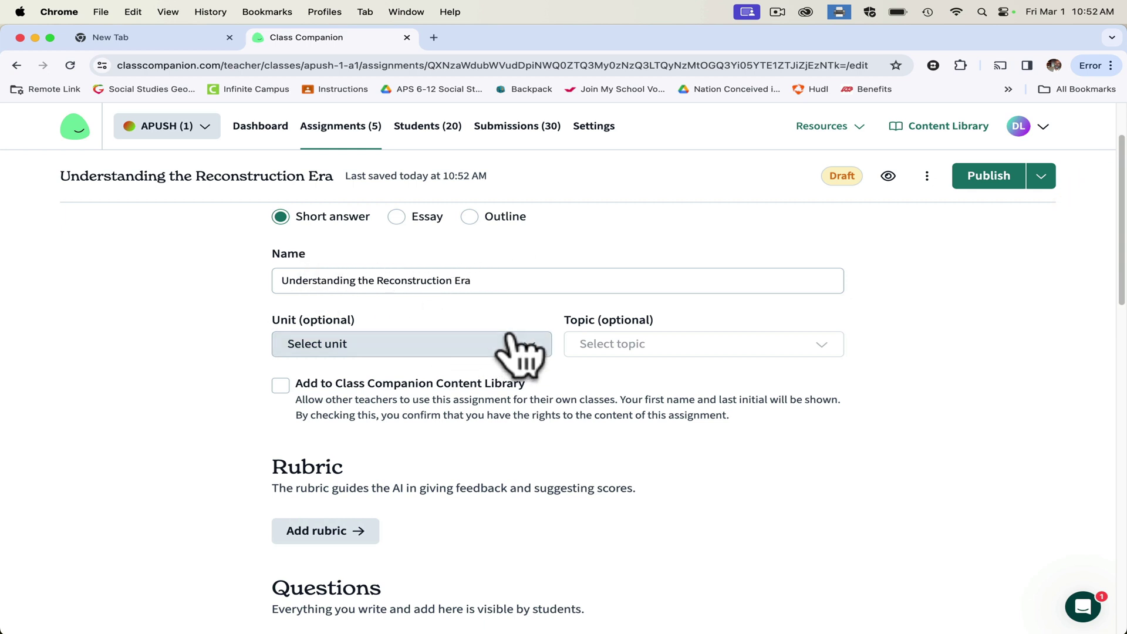
click(526, 345)
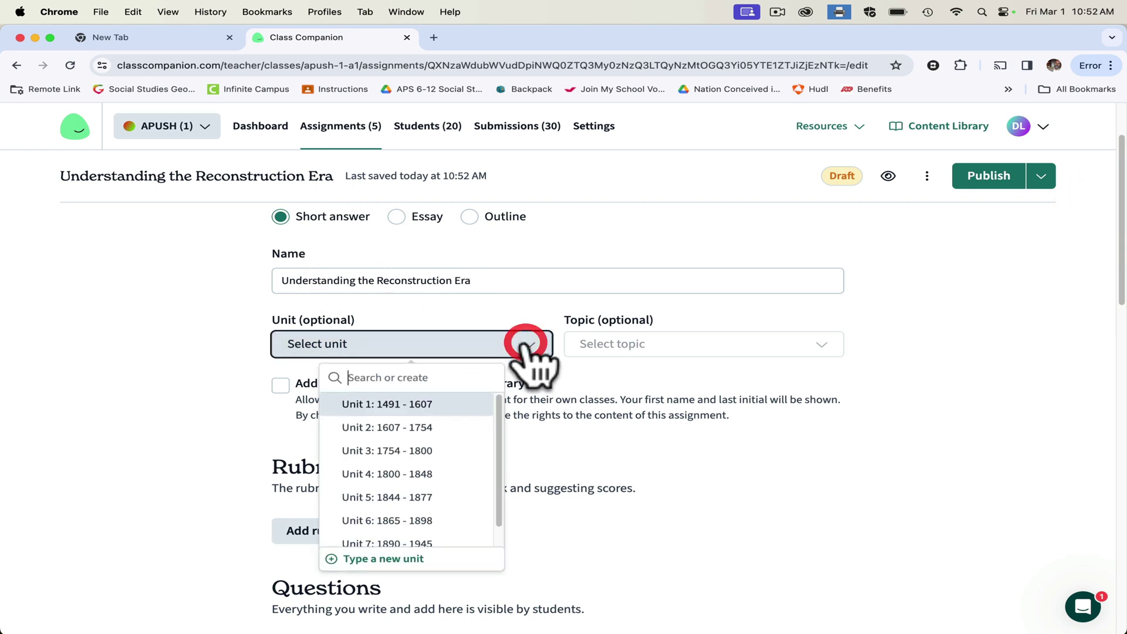
click(404, 496)
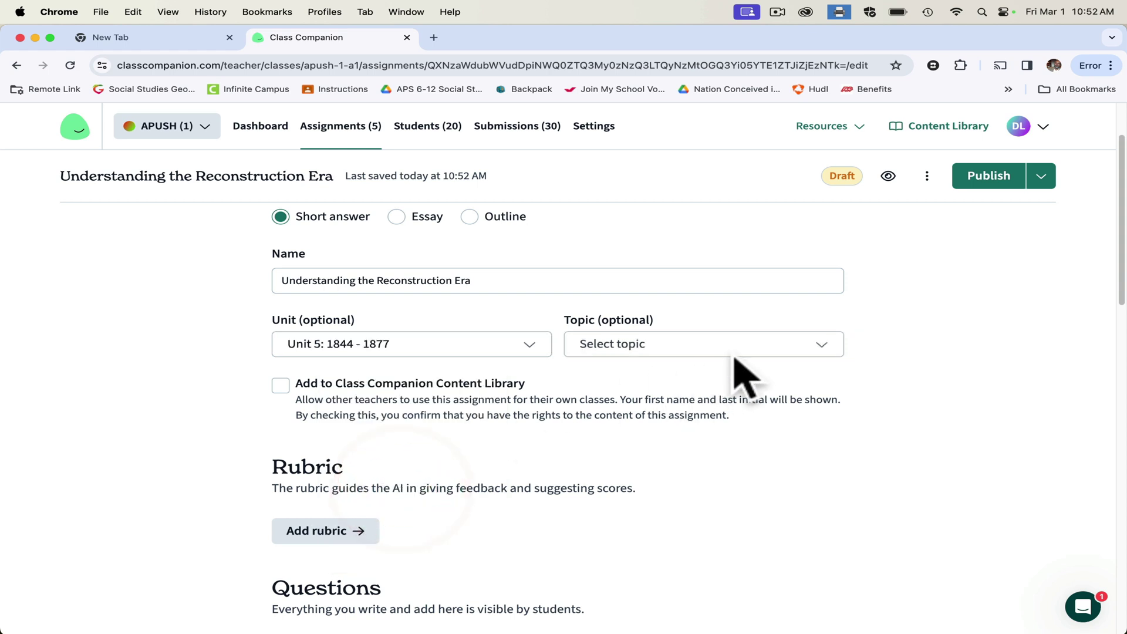
click(818, 350)
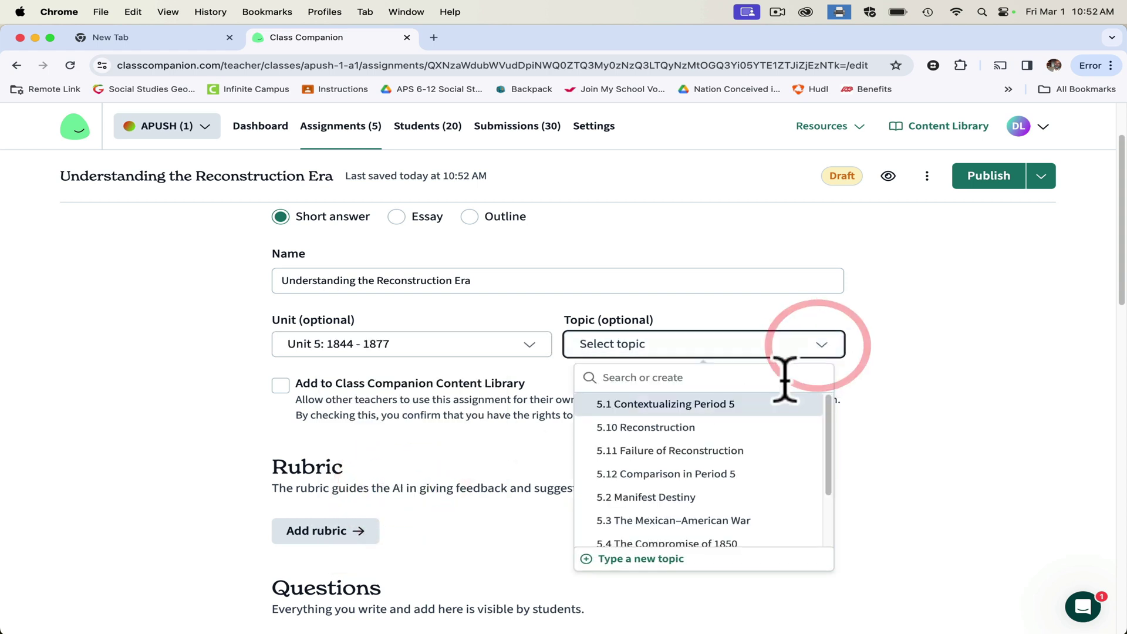
click(728, 425)
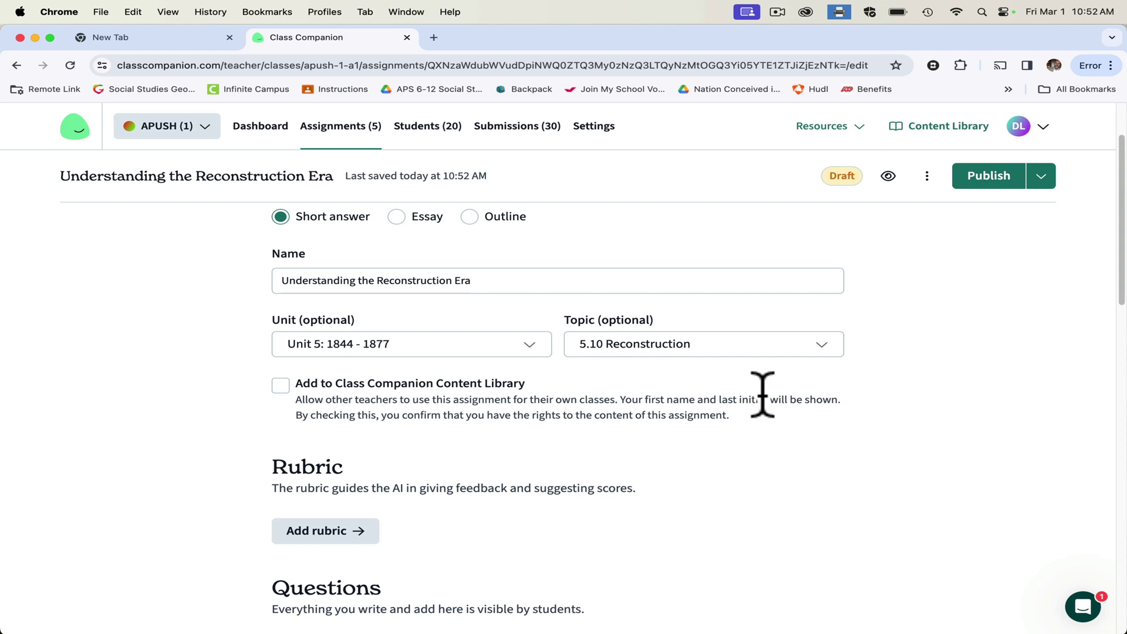
scroll(763, 395, down, 5)
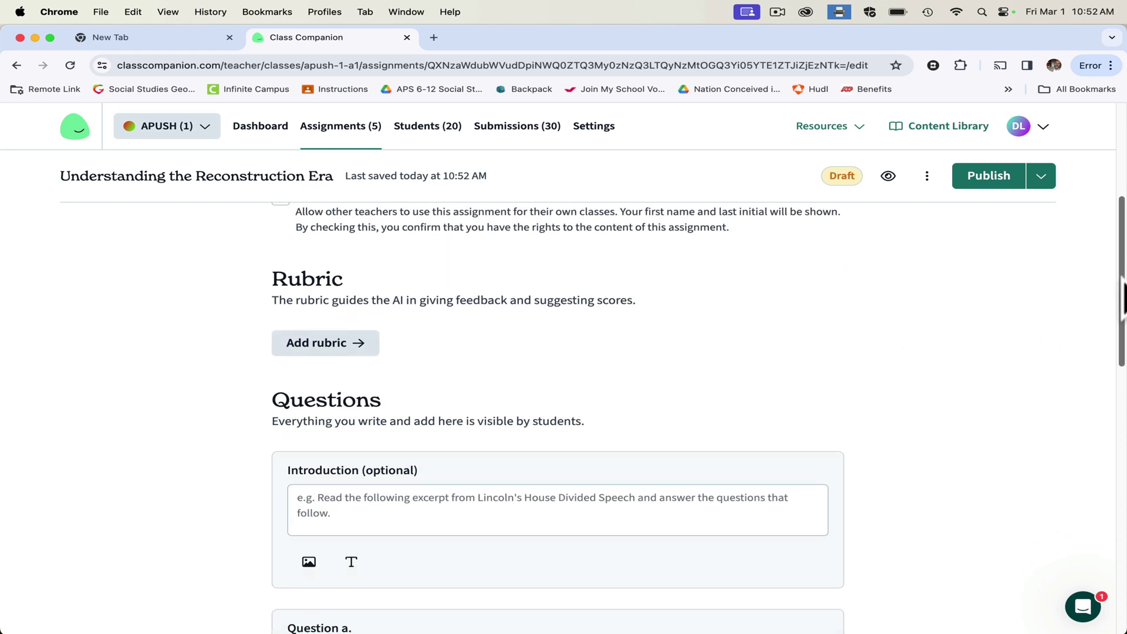
scroll(557, 411, up, 3)
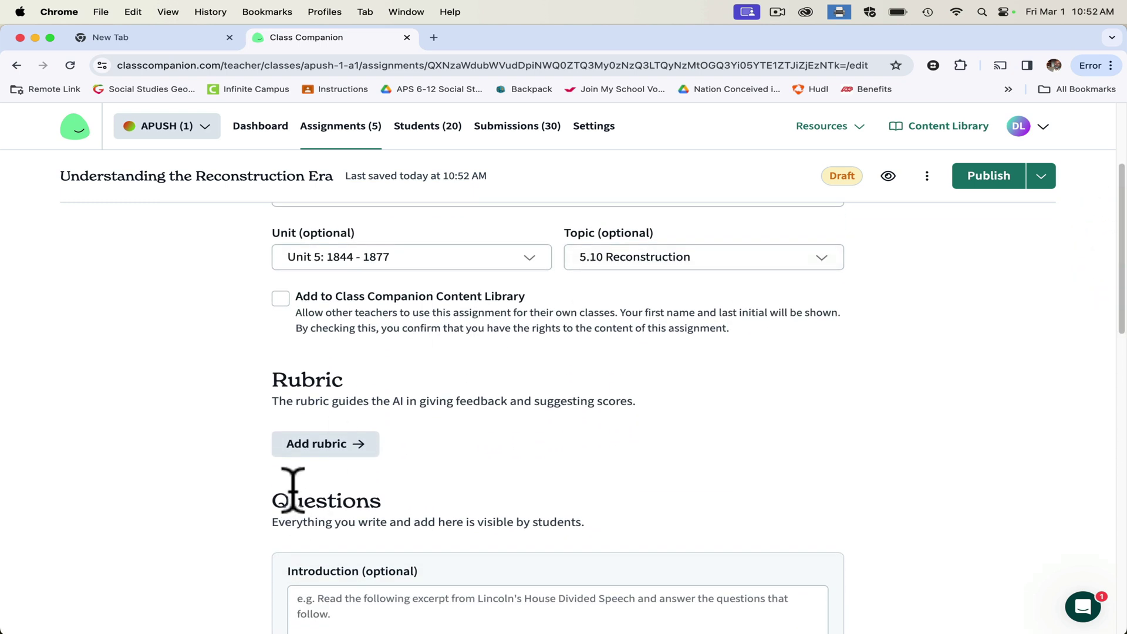
Step: Create a rubric named 'Reconstructiom' requiring a minimum of 4 paragraphs and a strong thesis
click(308, 446)
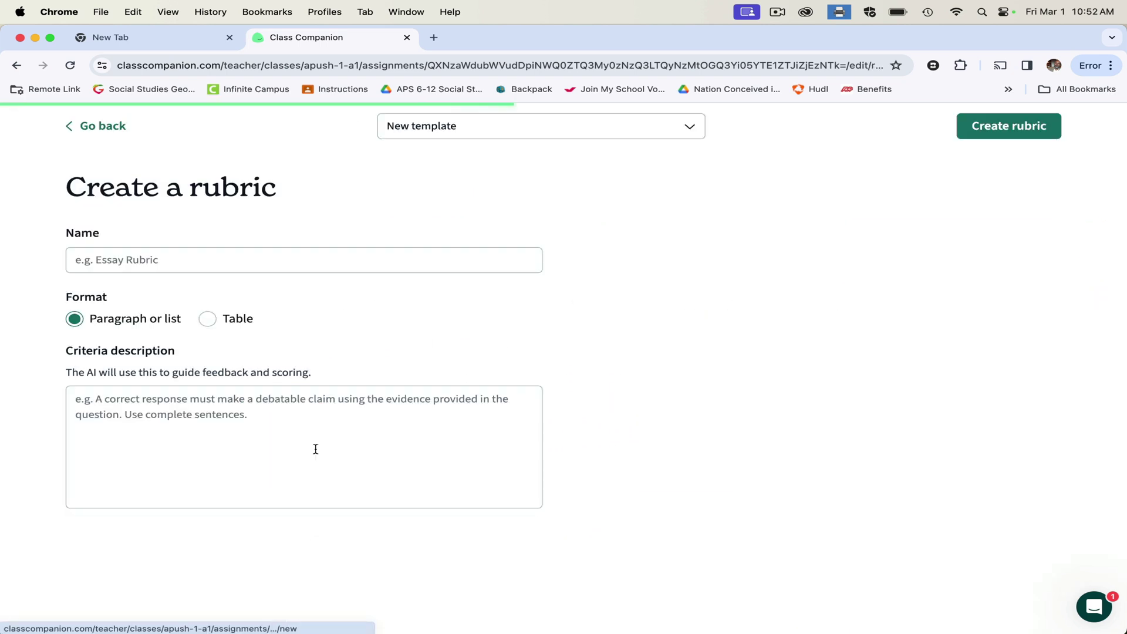
click(160, 261)
text(Reco)
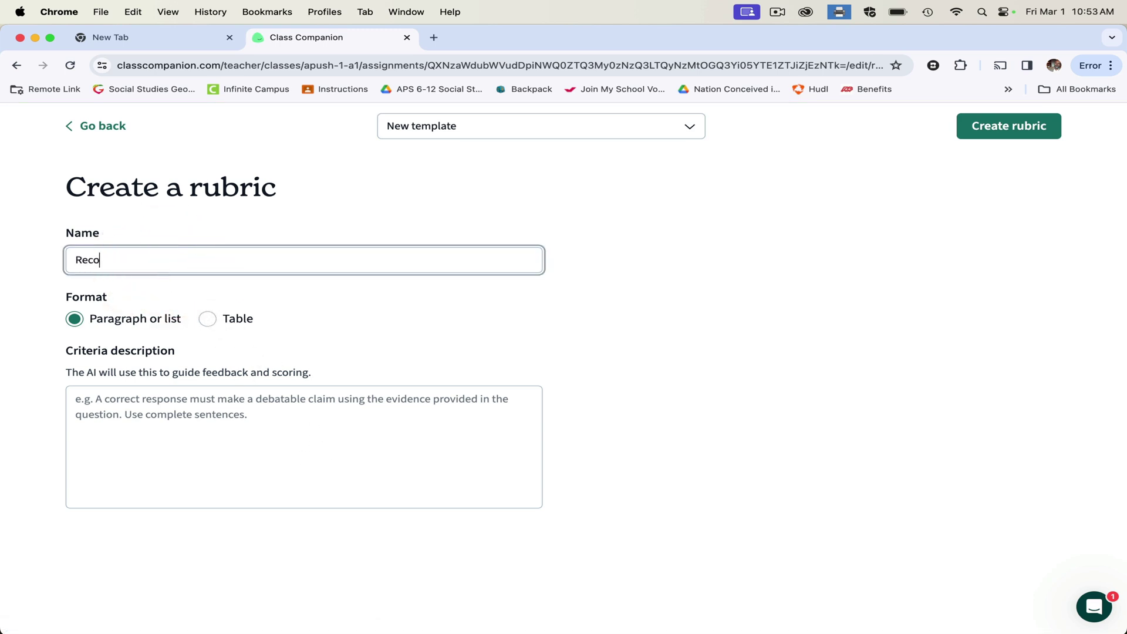
text(nstructiom)
click(125, 401)
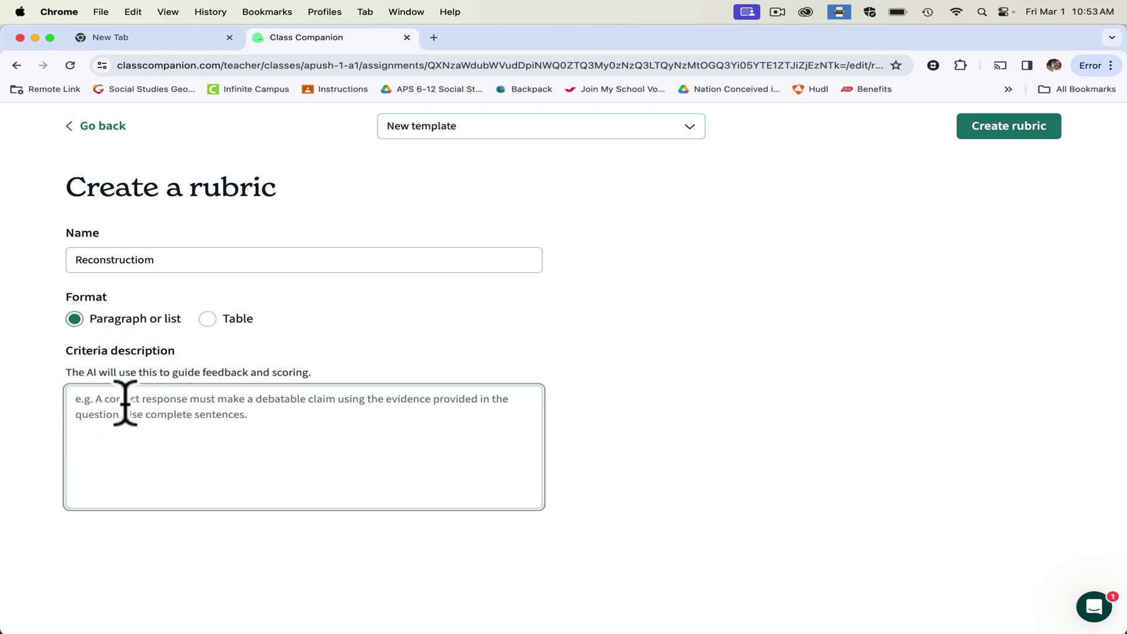
text(Minimum of 4)
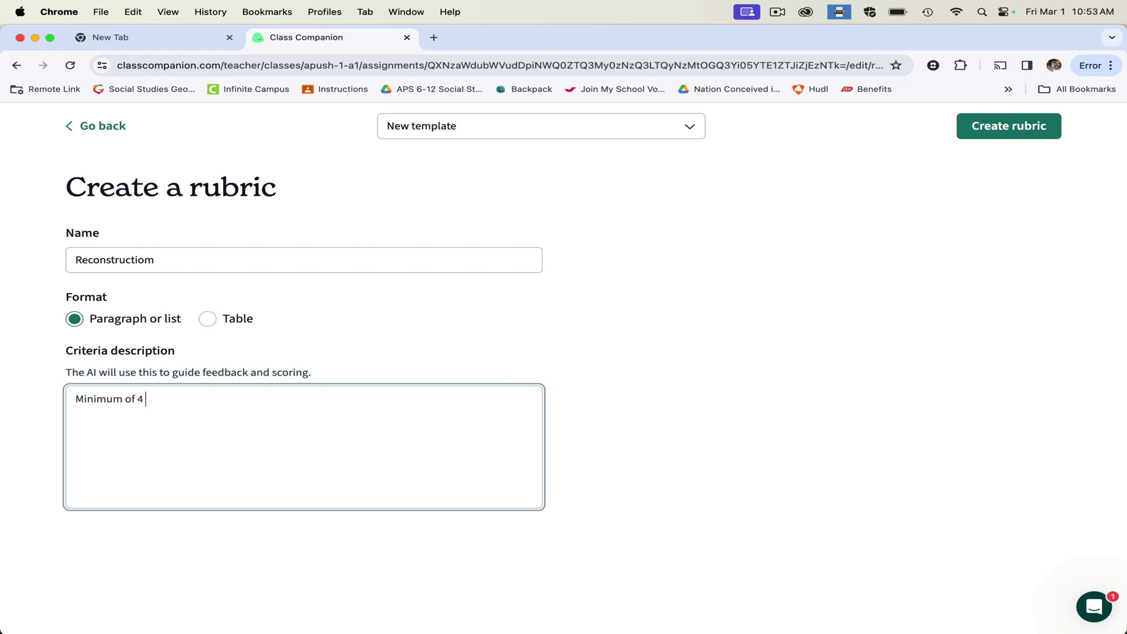
text( paragrhaps. Strong t)
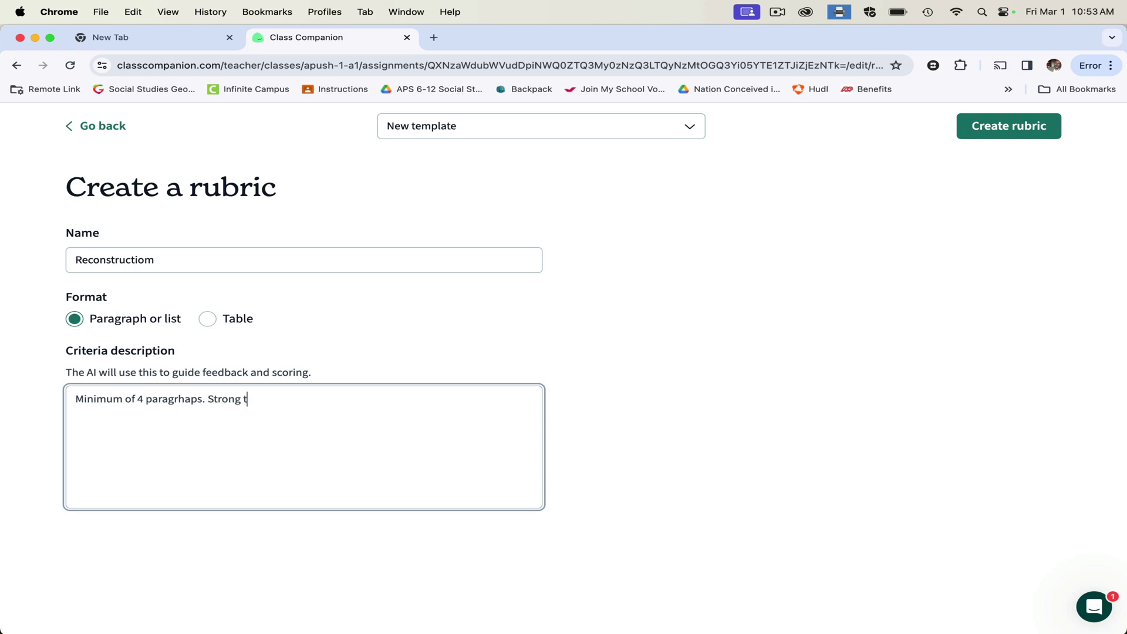
text(sis.)
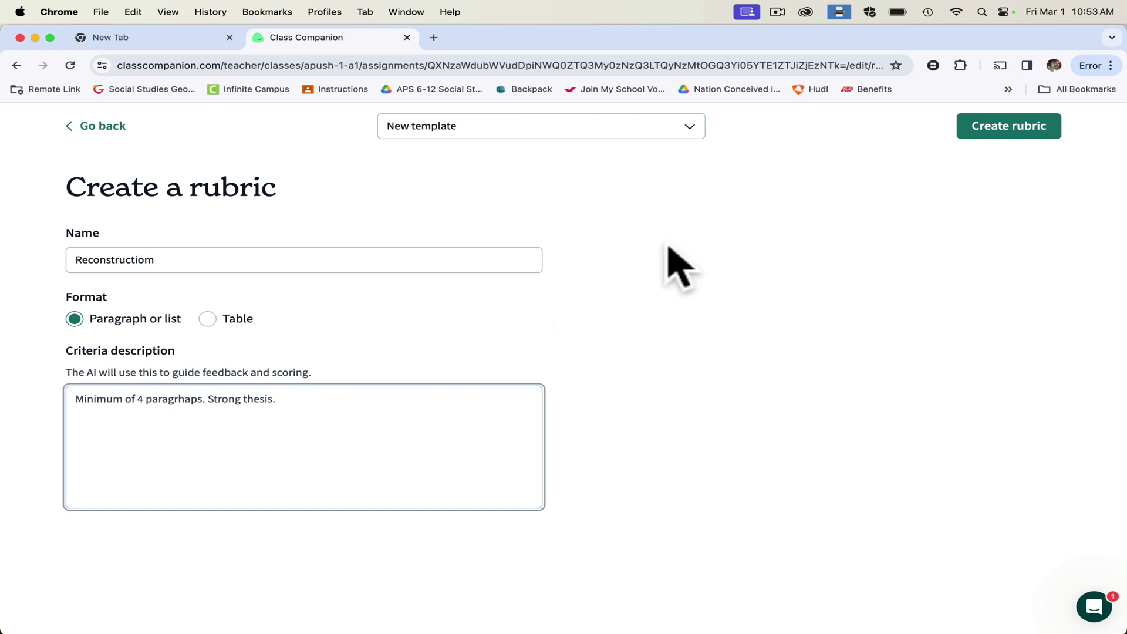
click(986, 137)
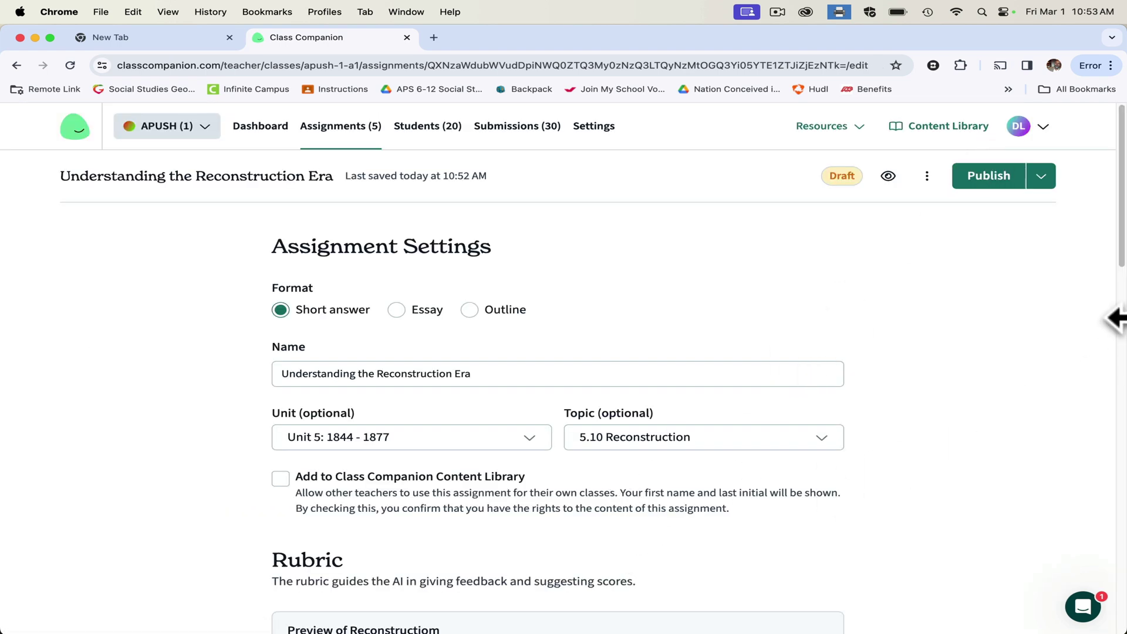
Step: Write the introduction 'Students must aswer the prompt swith a minimum of 4 paragraphs'
scroll(1119, 258, down, 6)
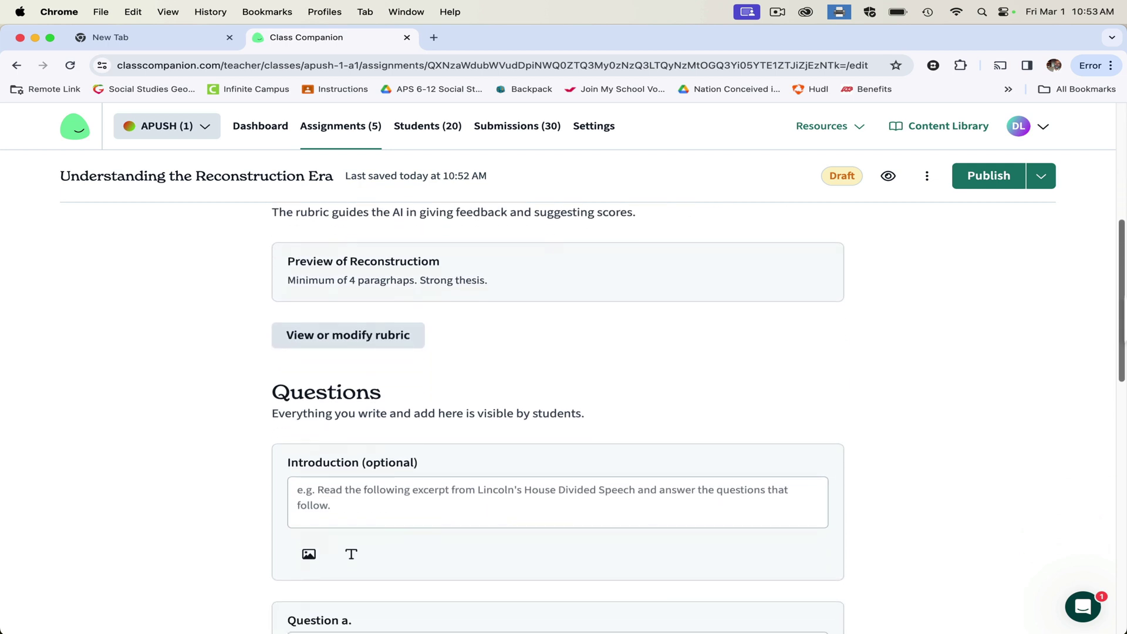
scroll(1115, 352, down, 3)
click(379, 349)
click(379, 350)
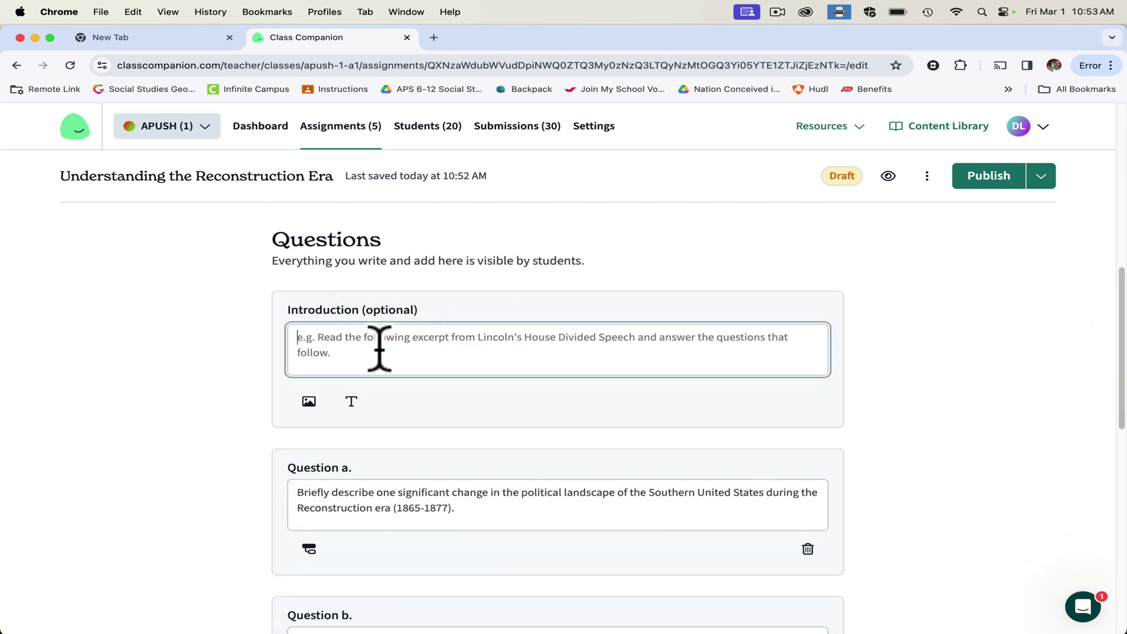
text(Student)
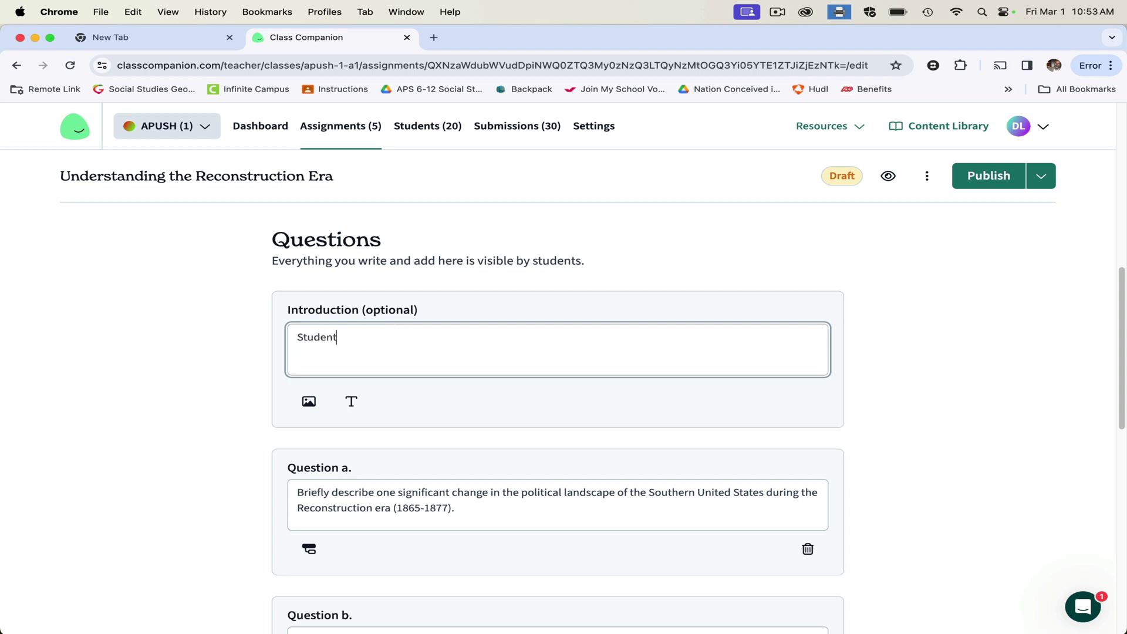
text(s must aswer the prompt with a mi)
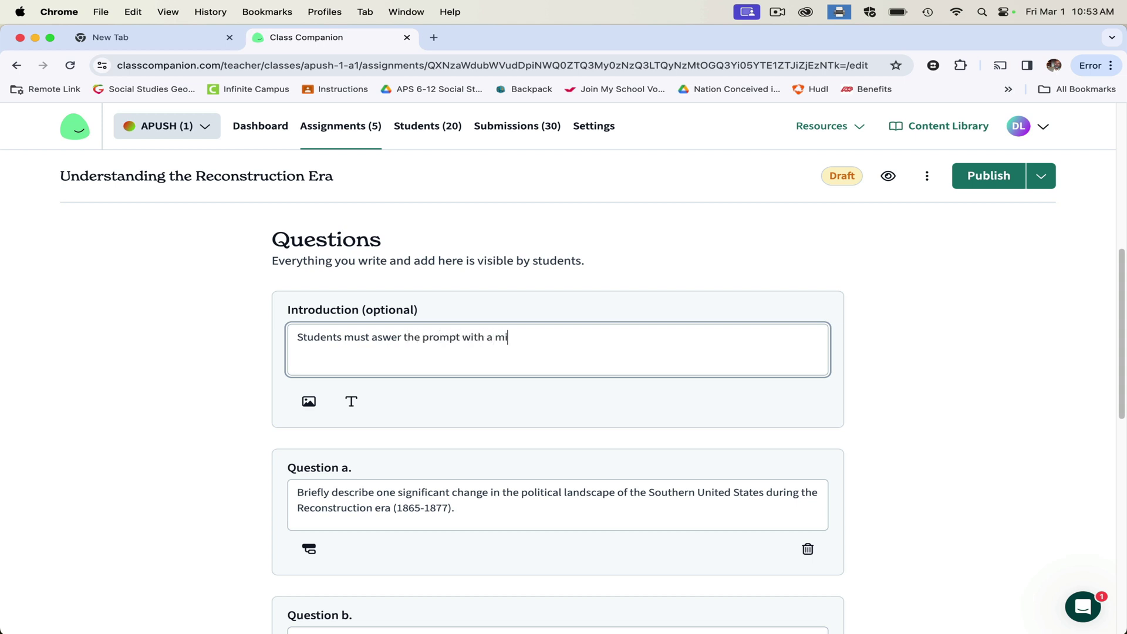
text(nimum of 4 paragraphs)
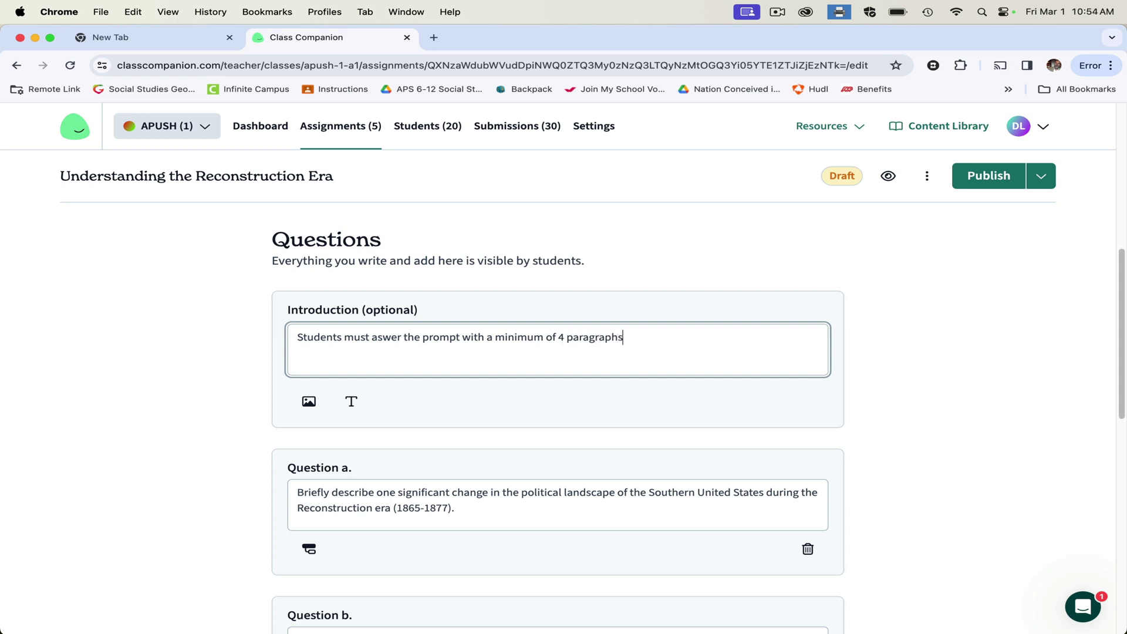
click(462, 337)
text(s)
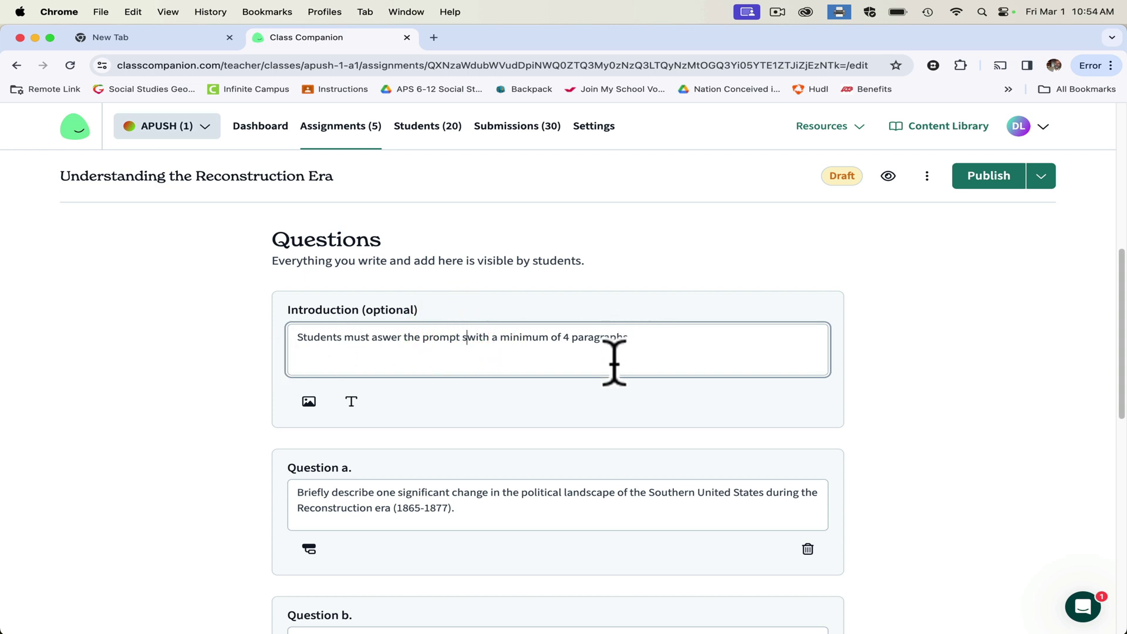
click(657, 347)
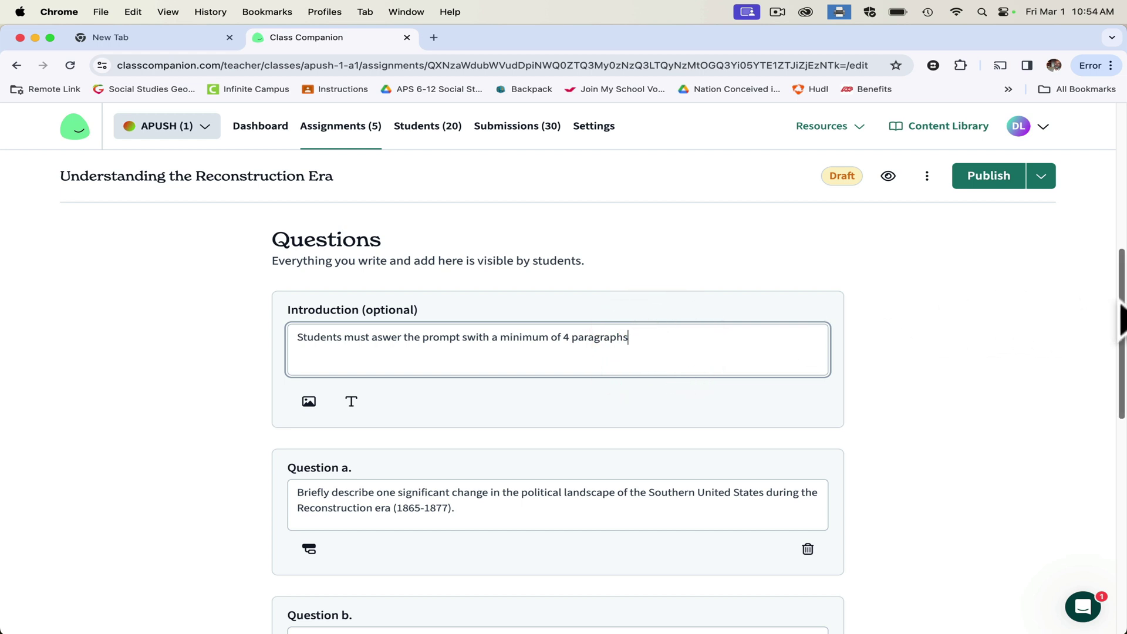
scroll(1120, 305, up, 2)
drag(1121, 319, 1121, 396)
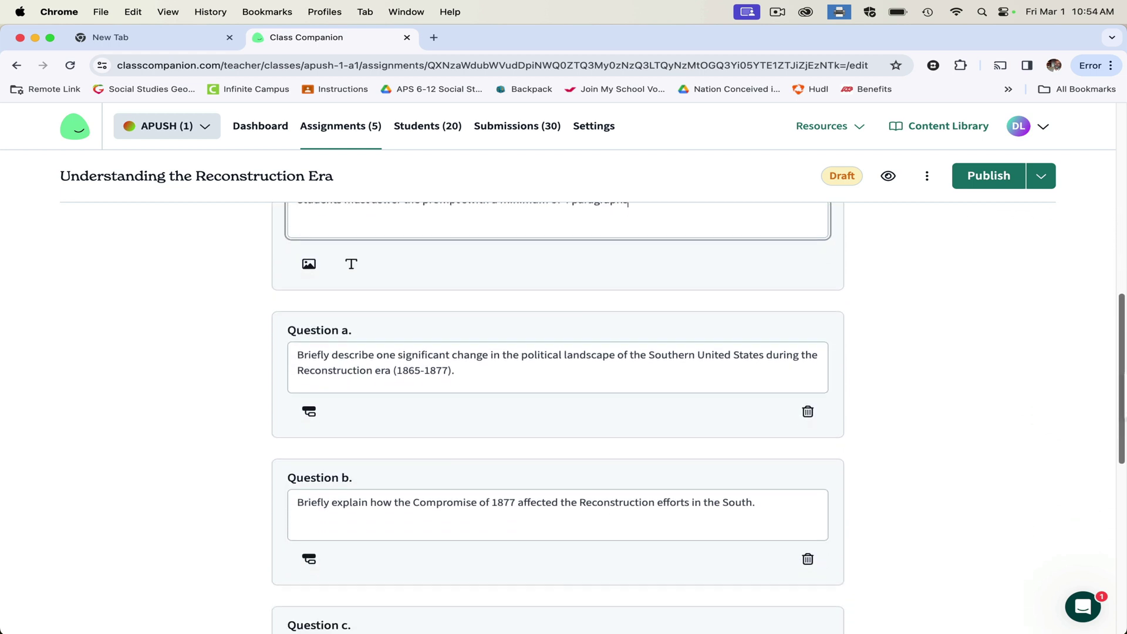
Step: Set Maximum attempts per question to 3 in Submission Settings, leaving the due date blank
scroll(557, 411, down, 1)
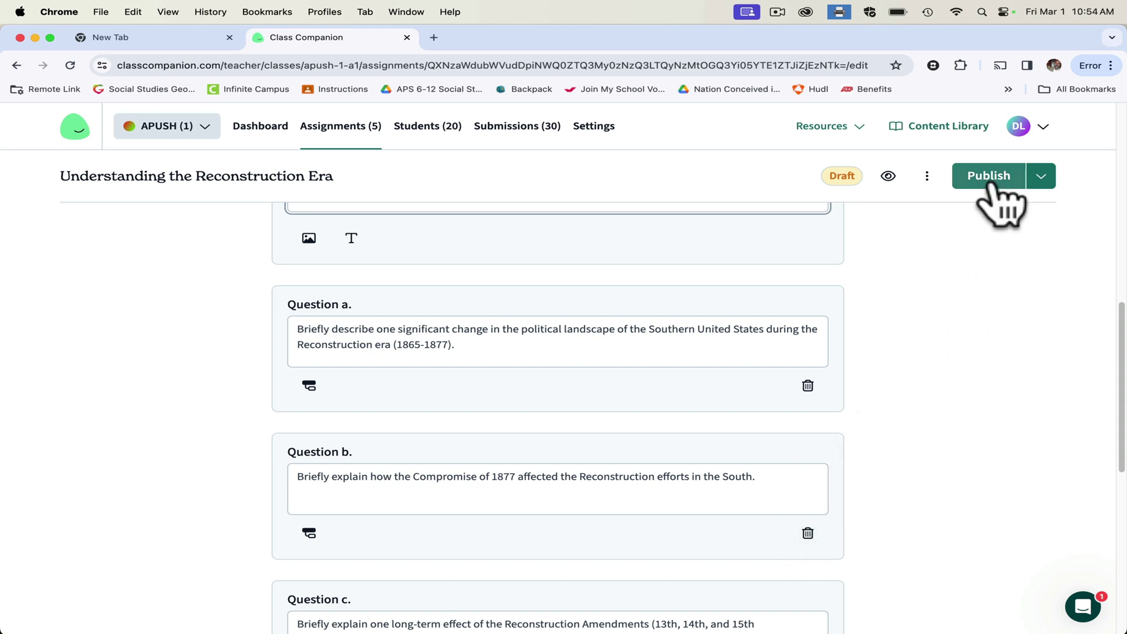
mouse_move(1122, 297)
mouse_down()
mouse_move(1122, 227)
mouse_move(1122, 277)
mouse_up()
drag(1123, 386, 1119, 531)
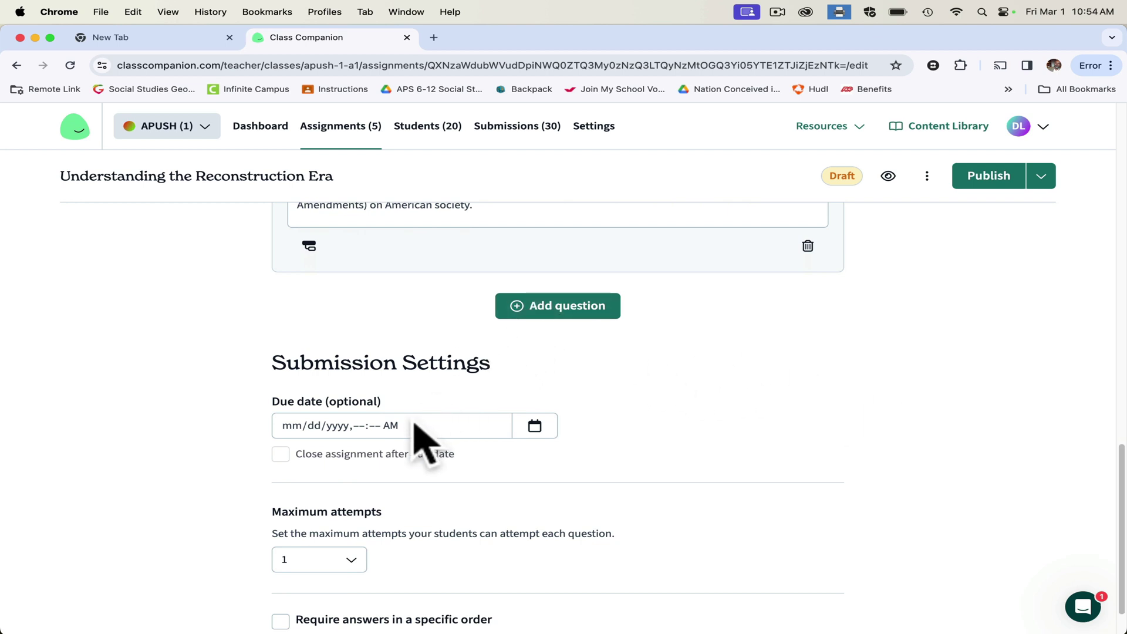
click(349, 561)
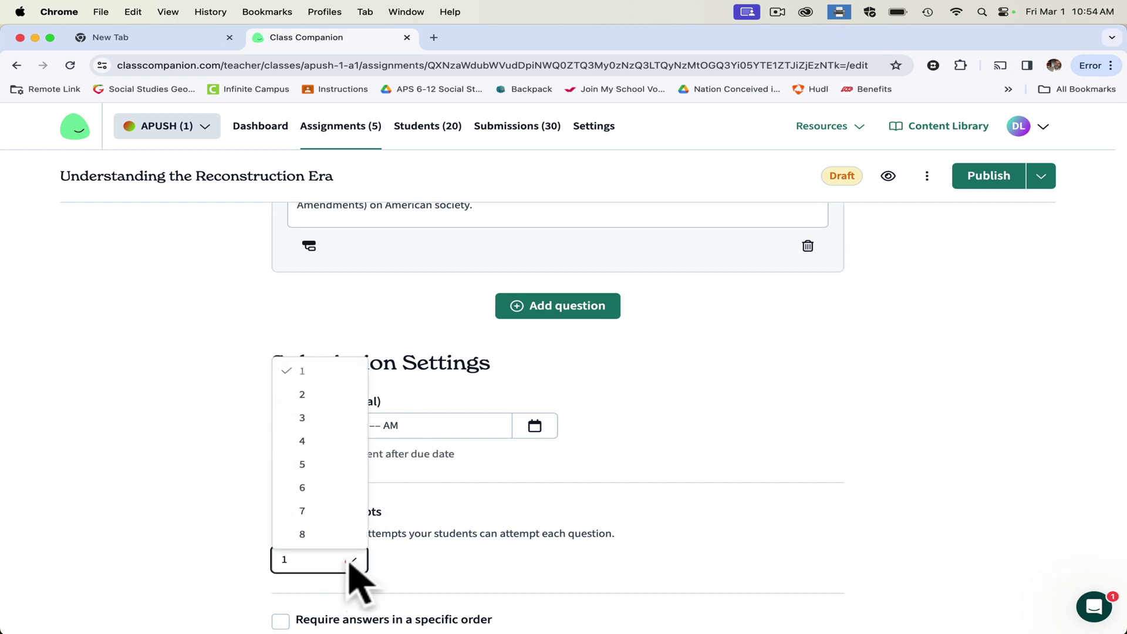
click(320, 419)
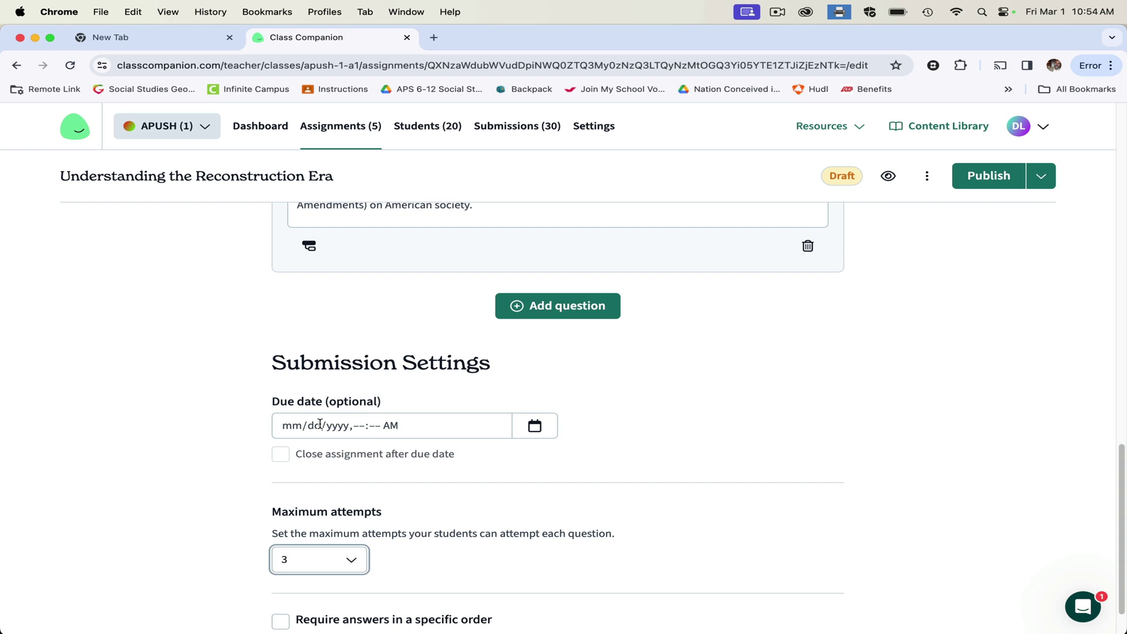
Step: After Publish reports a missing rubric, attach the saved Reconstruction rubric template worth 1 point
click(990, 182)
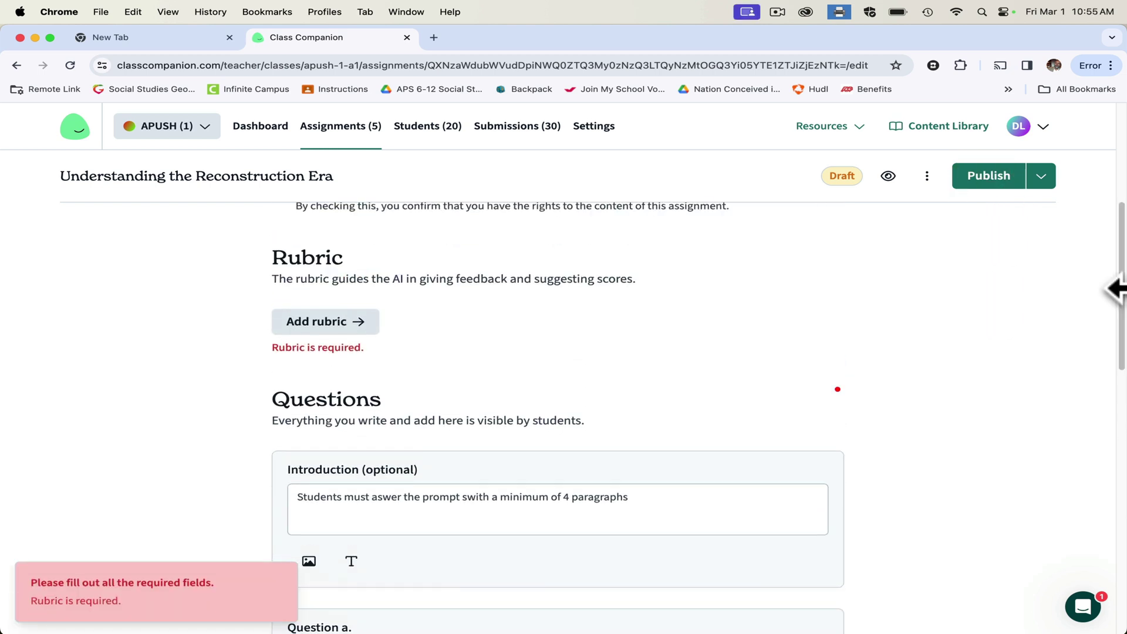
click(322, 323)
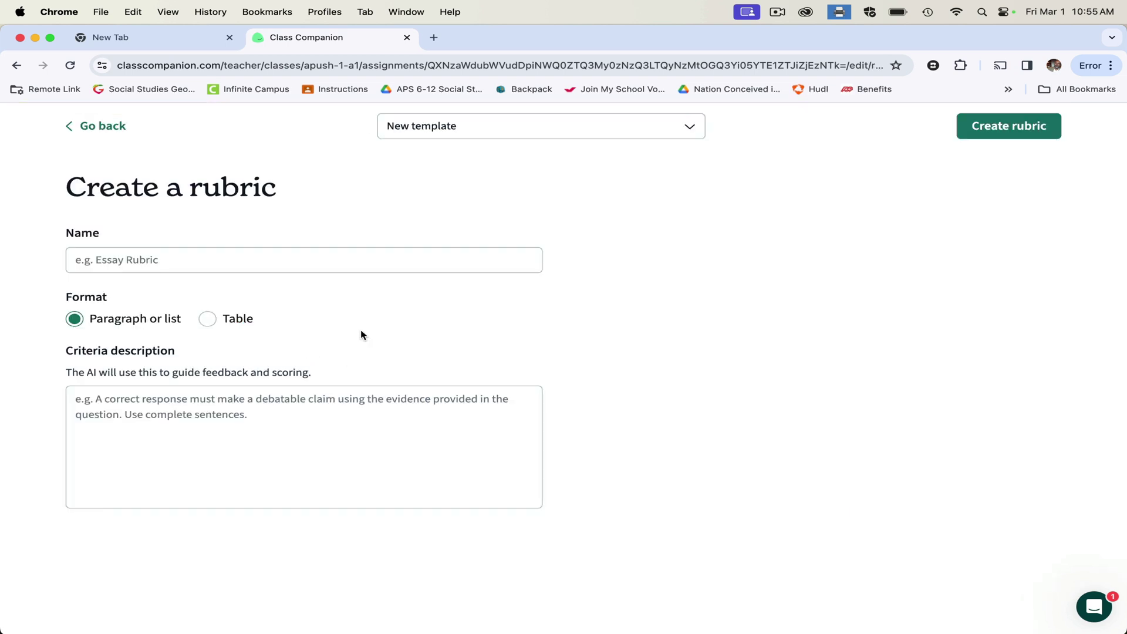
click(692, 125)
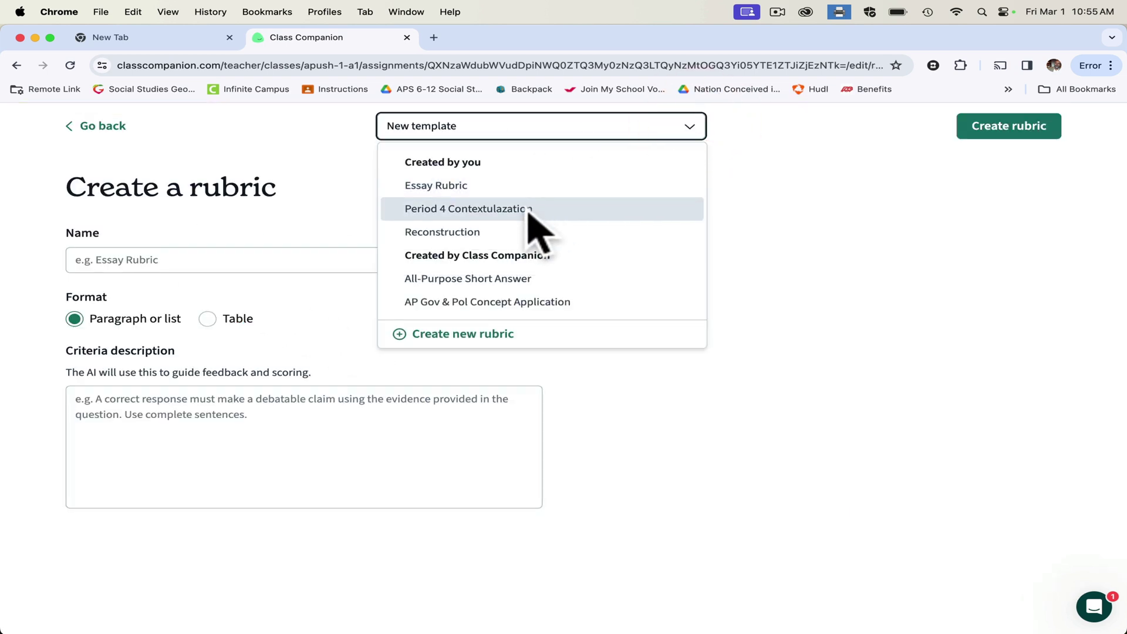
click(521, 232)
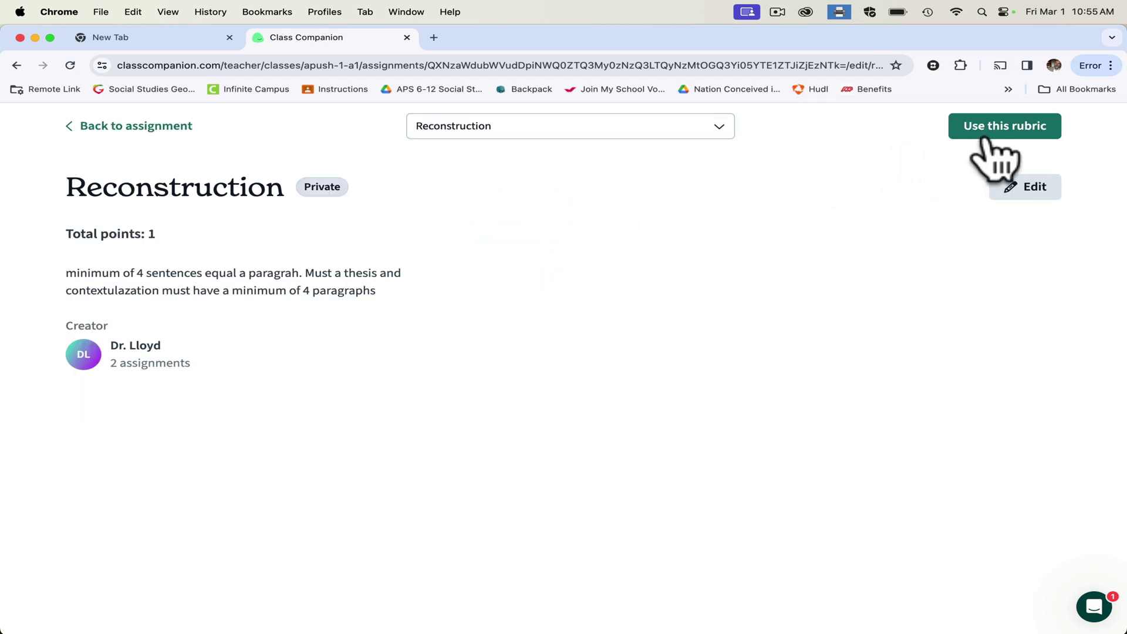
click(994, 132)
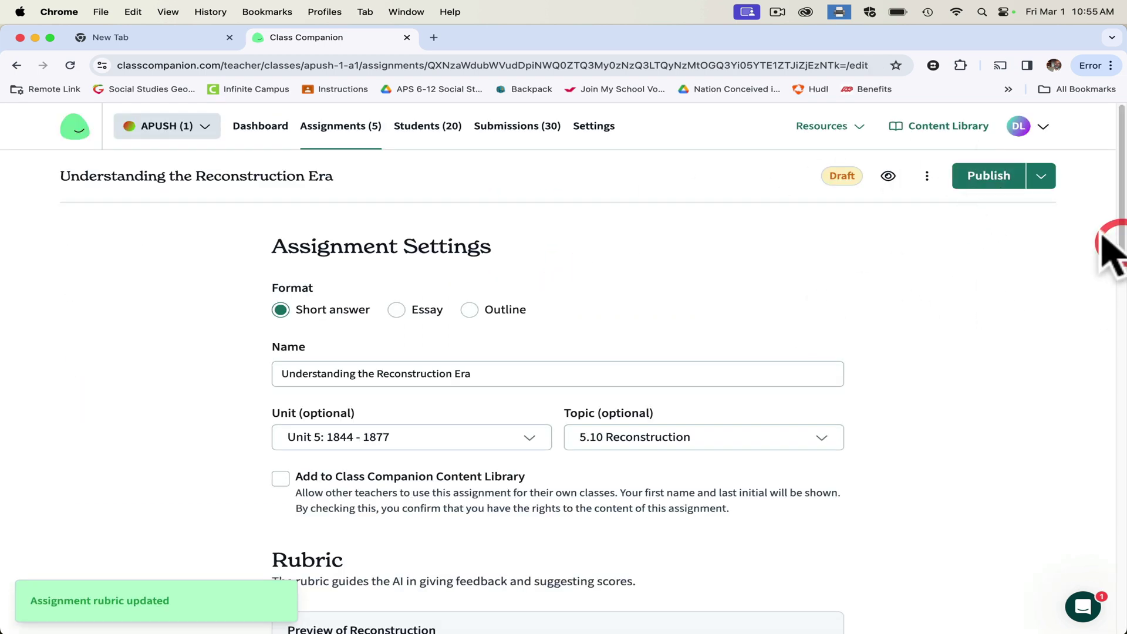
Step: Publish the assignment, then view the Submissions (30) list and a submission's options menu
click(981, 187)
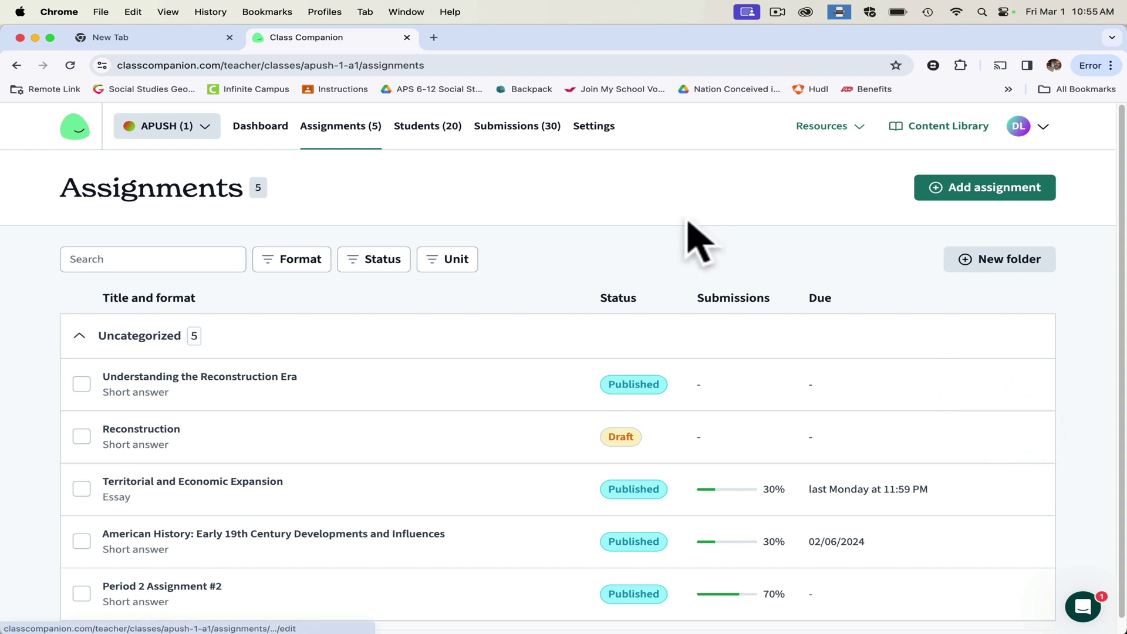
click(516, 133)
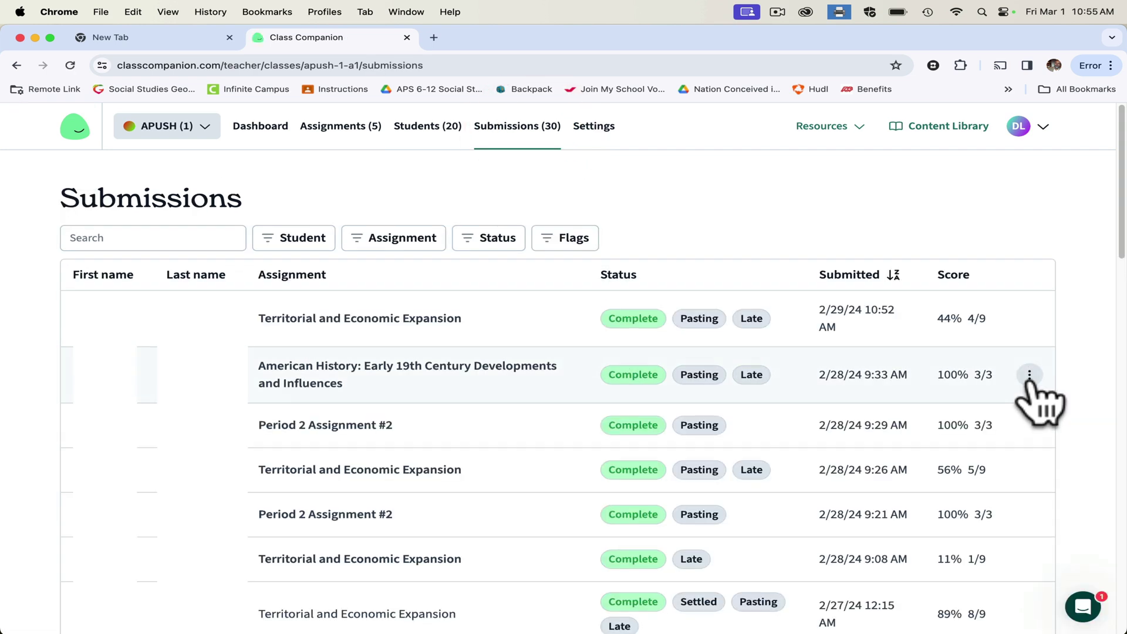
click(1029, 376)
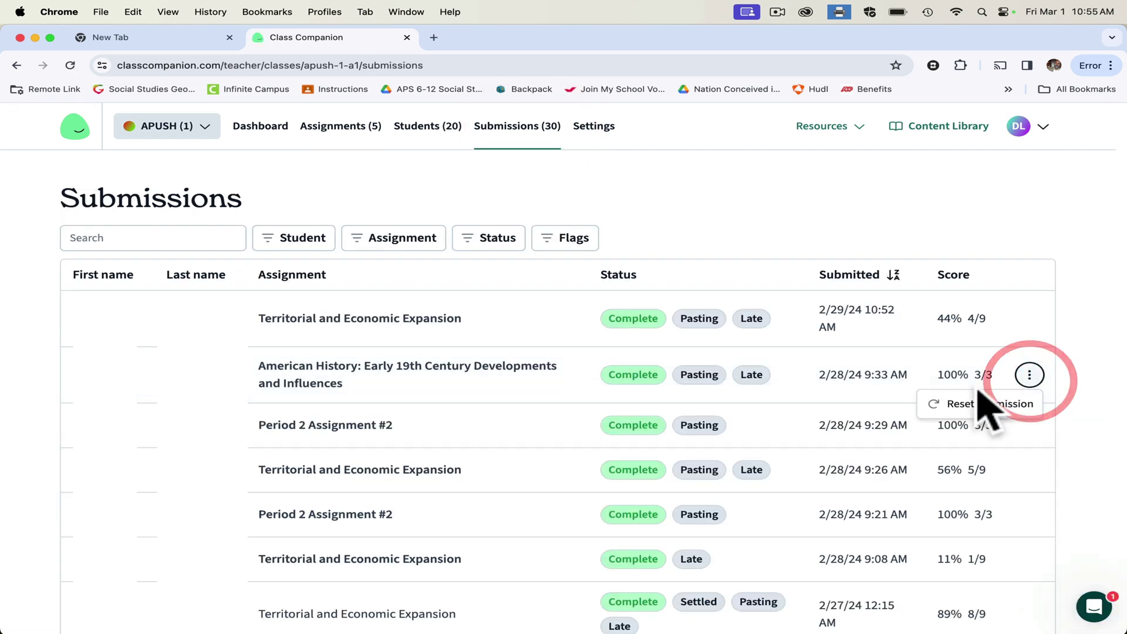
click(646, 375)
Step: Open the student's Early 19th Century Developments submission and review its 3/3 answers and AI feedback
click(646, 375)
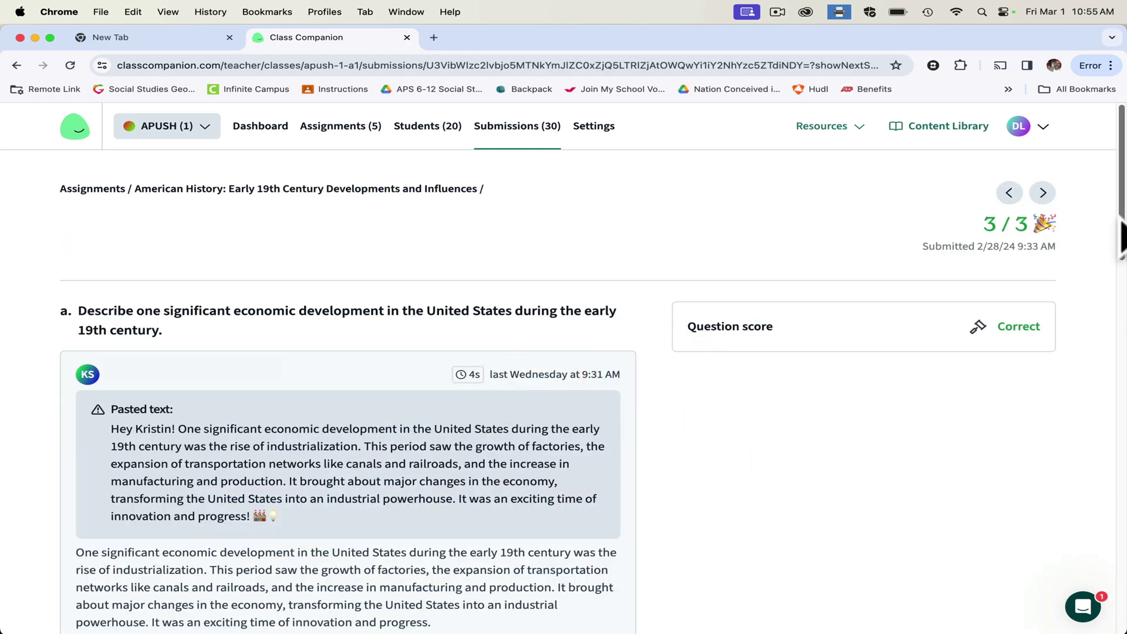
scroll(1123, 235, down, 3)
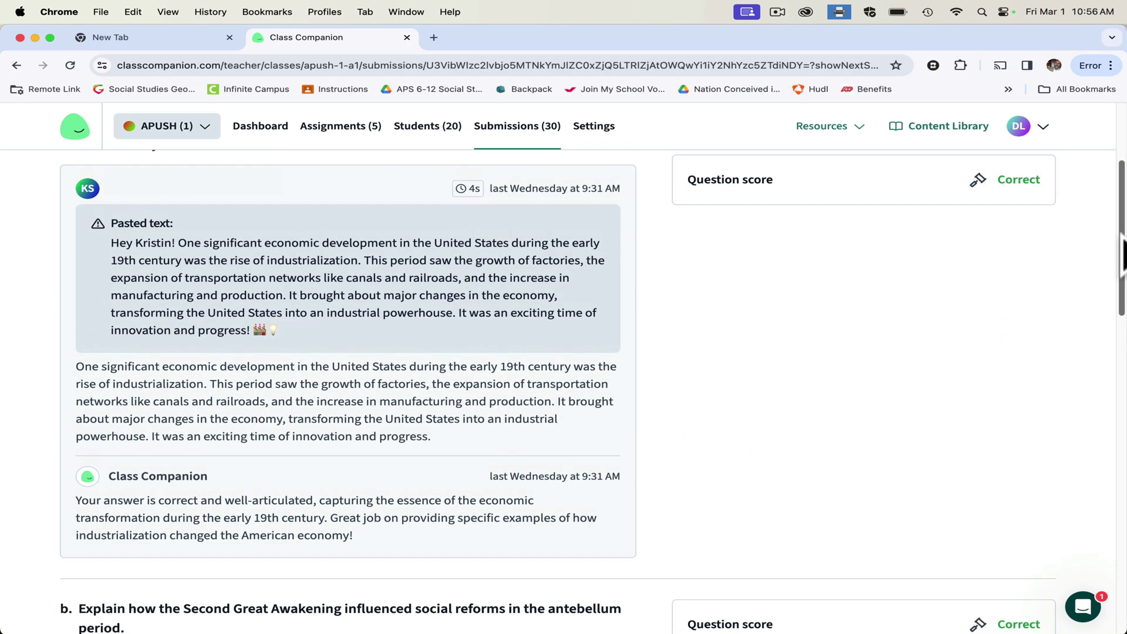
mouse_move(1123, 250)
mouse_down()
mouse_move(1122, 217)
mouse_move(1122, 249)
mouse_up()
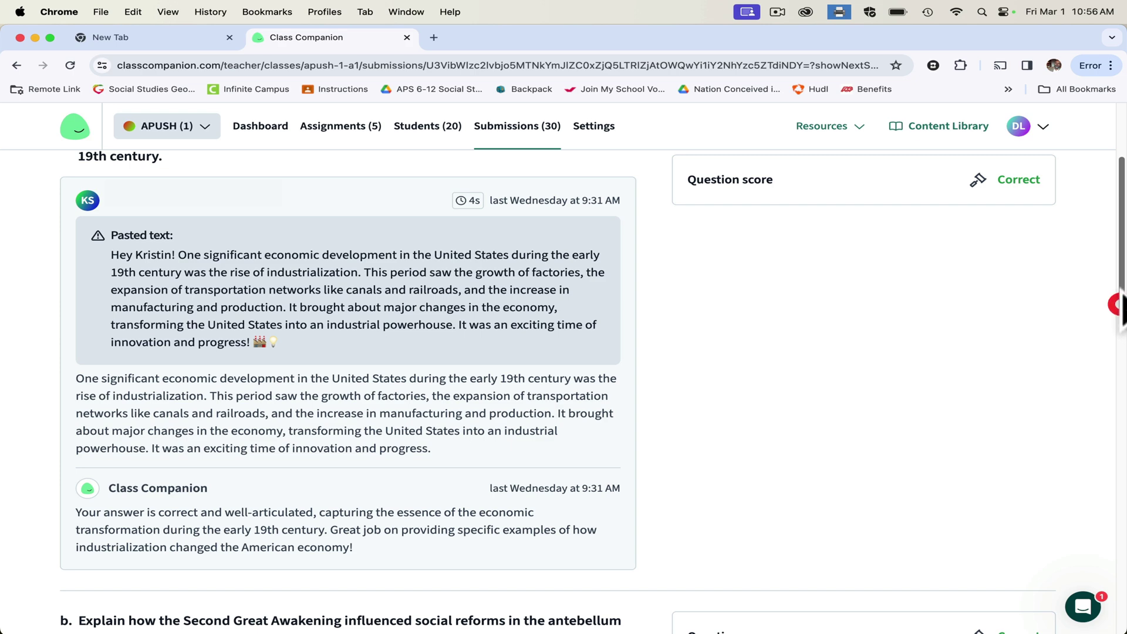
drag(1121, 300, 1121, 370)
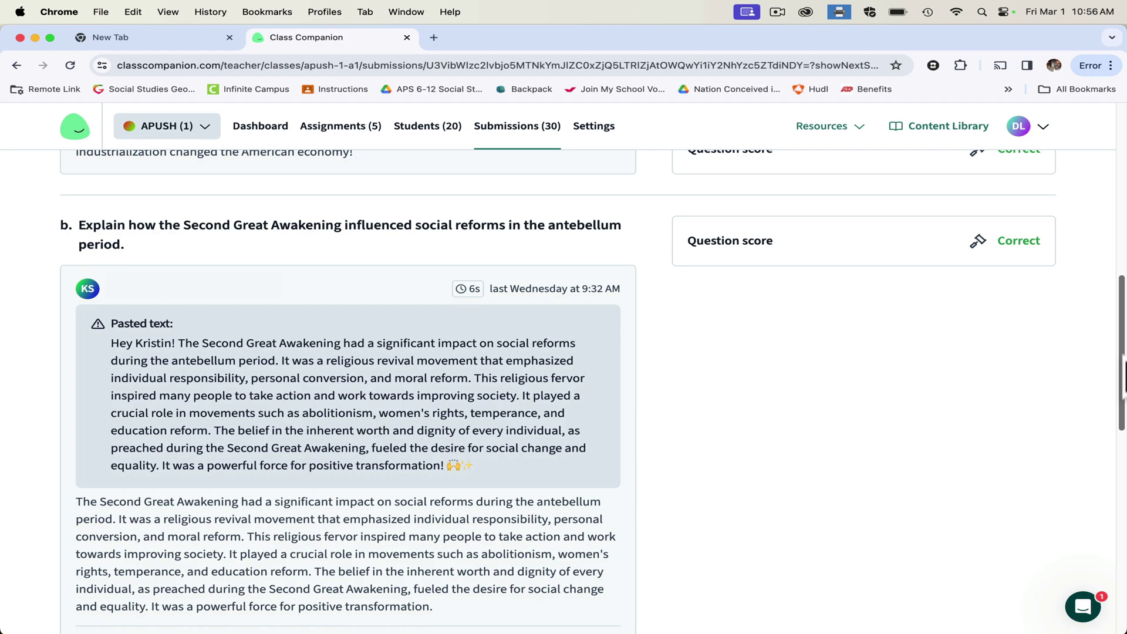
drag(1124, 378, 1116, 154)
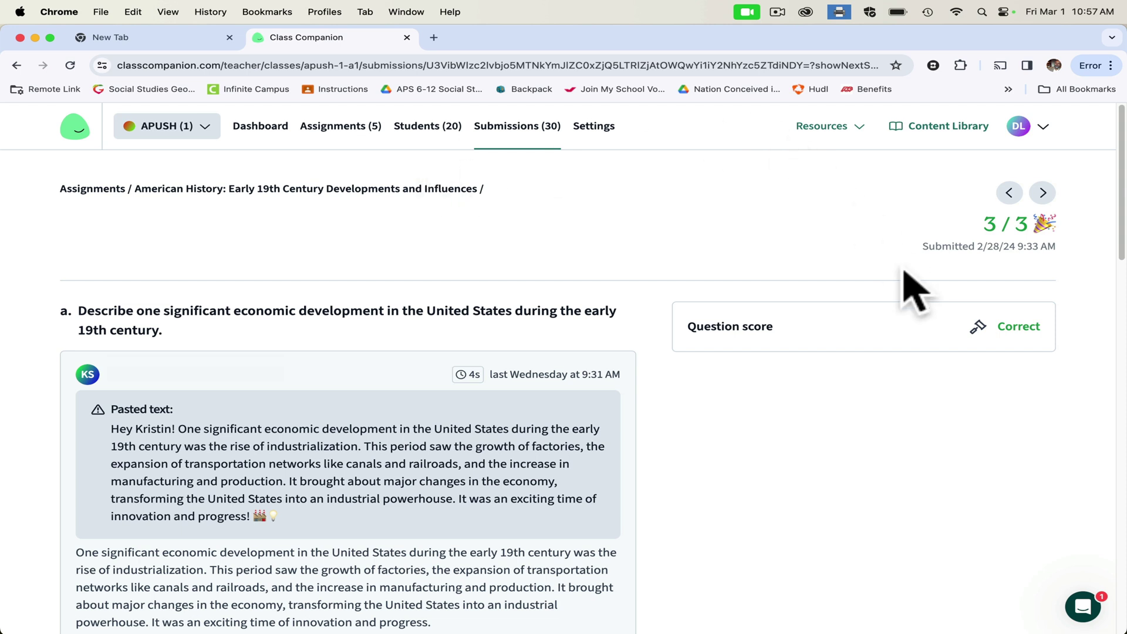
click(978, 327)
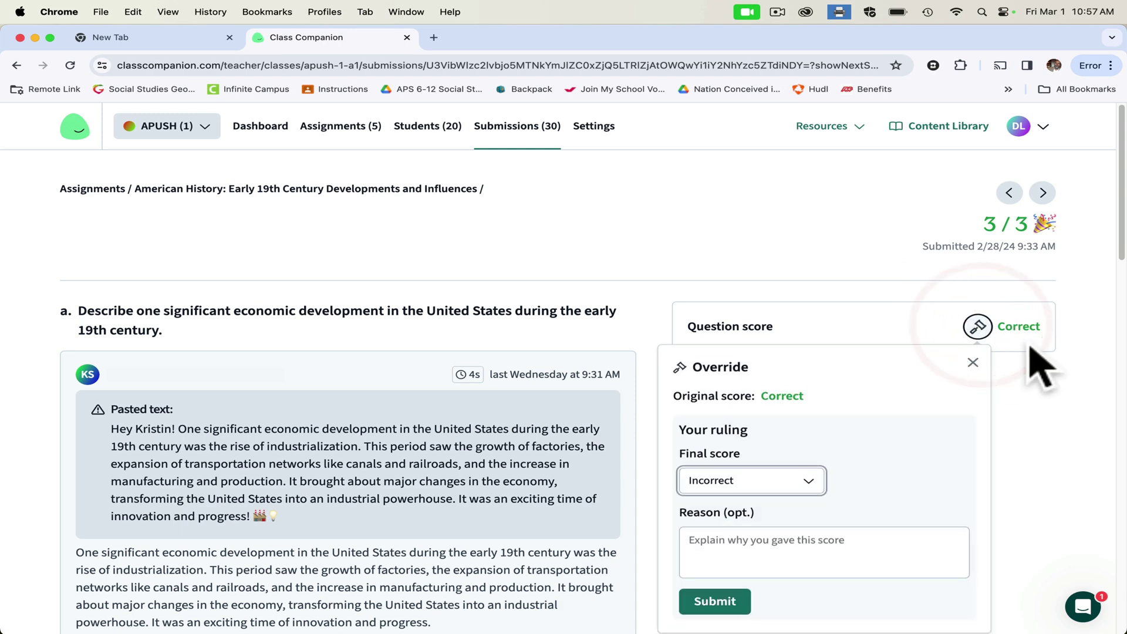
scroll(1122, 263, down, 5)
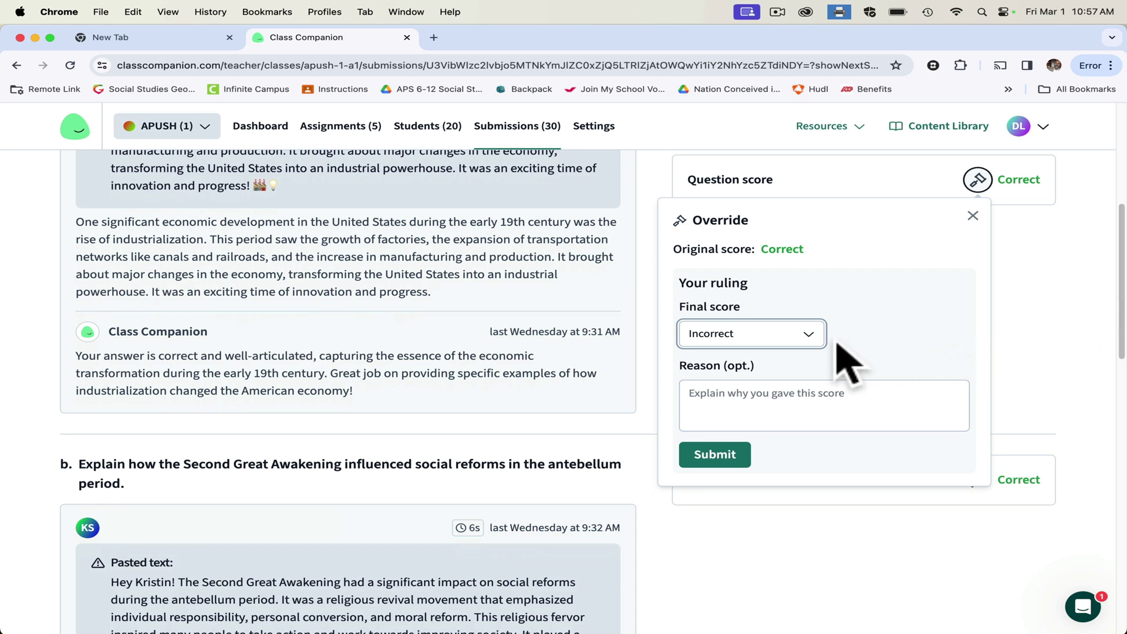
click(819, 335)
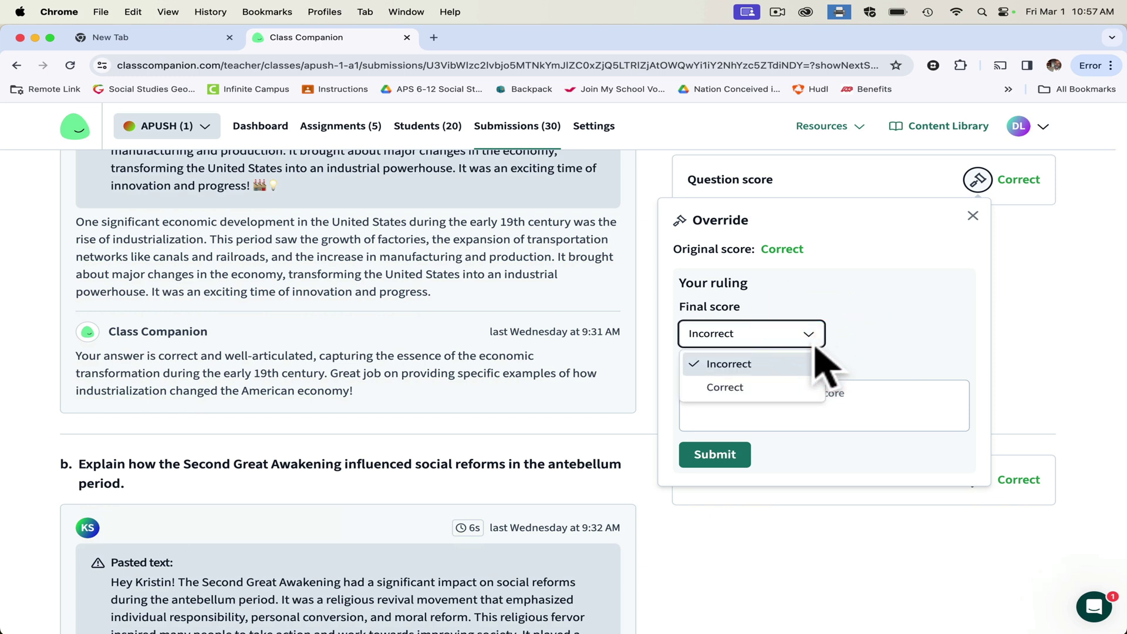
click(815, 337)
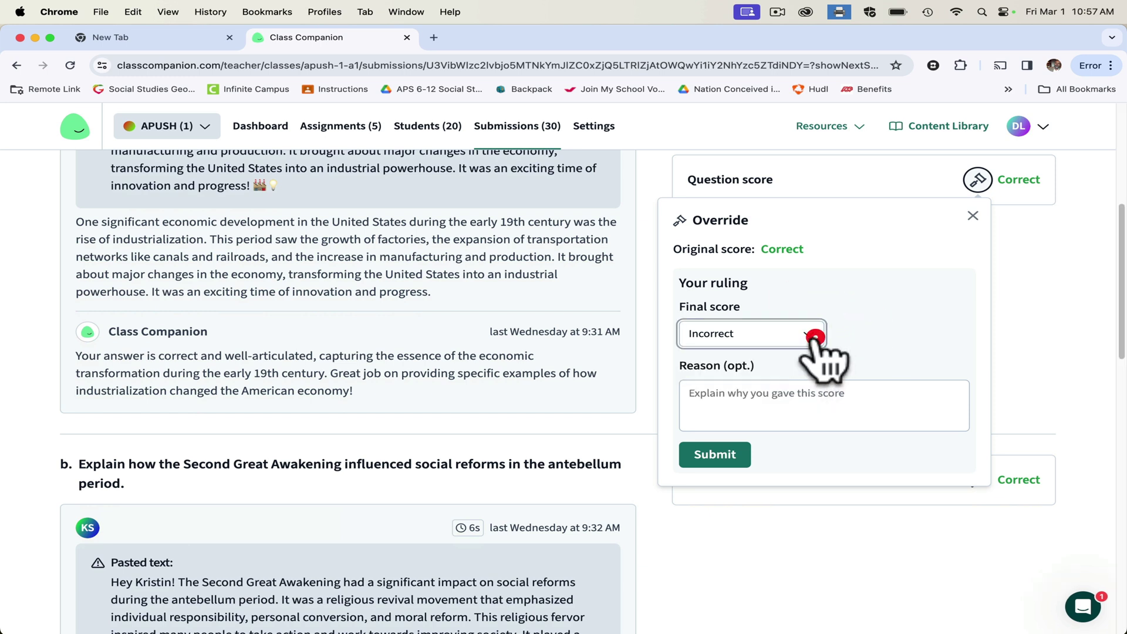
click(968, 222)
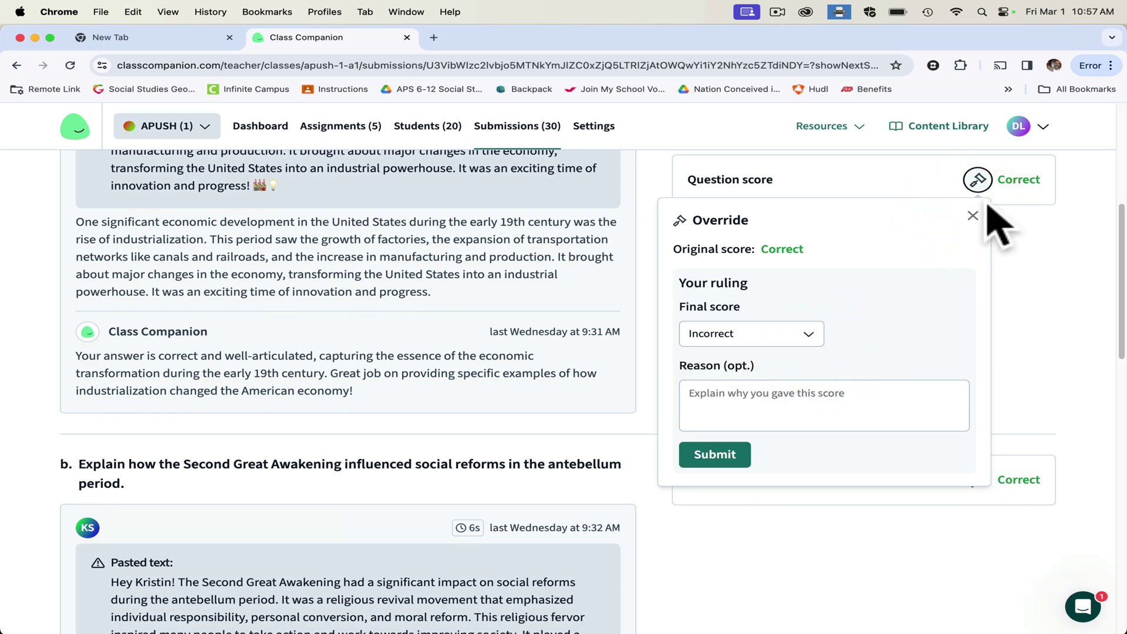
click(974, 216)
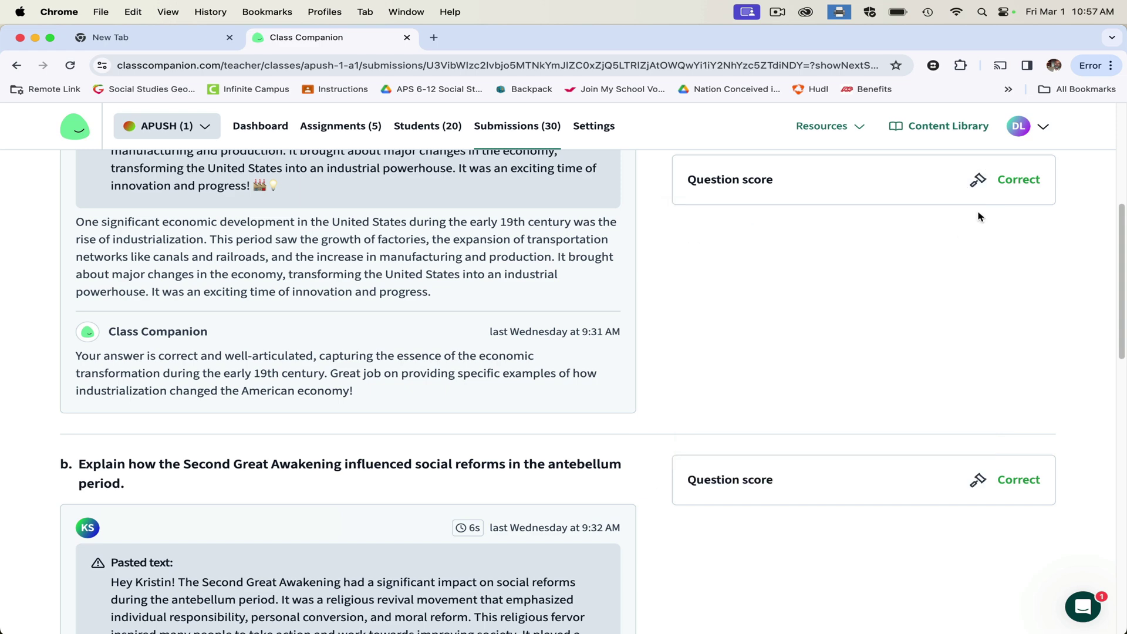
Step: Back in Submissions, open the disputed Territorial and Economic Expansion submission scored 0/9
click(519, 127)
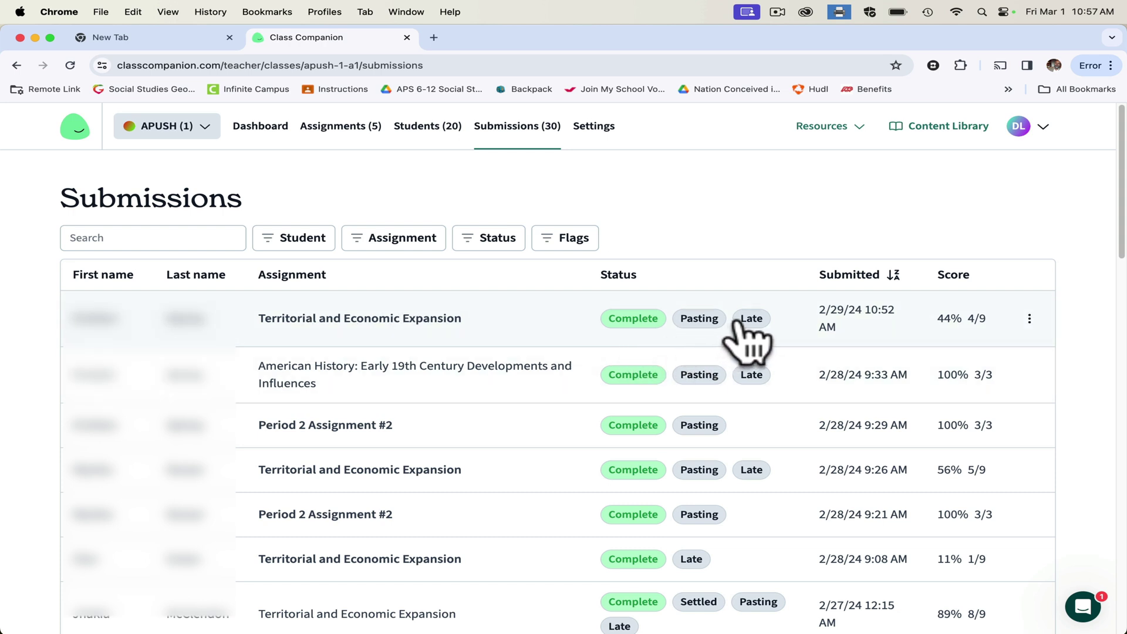
scroll(1121, 258, down, 5)
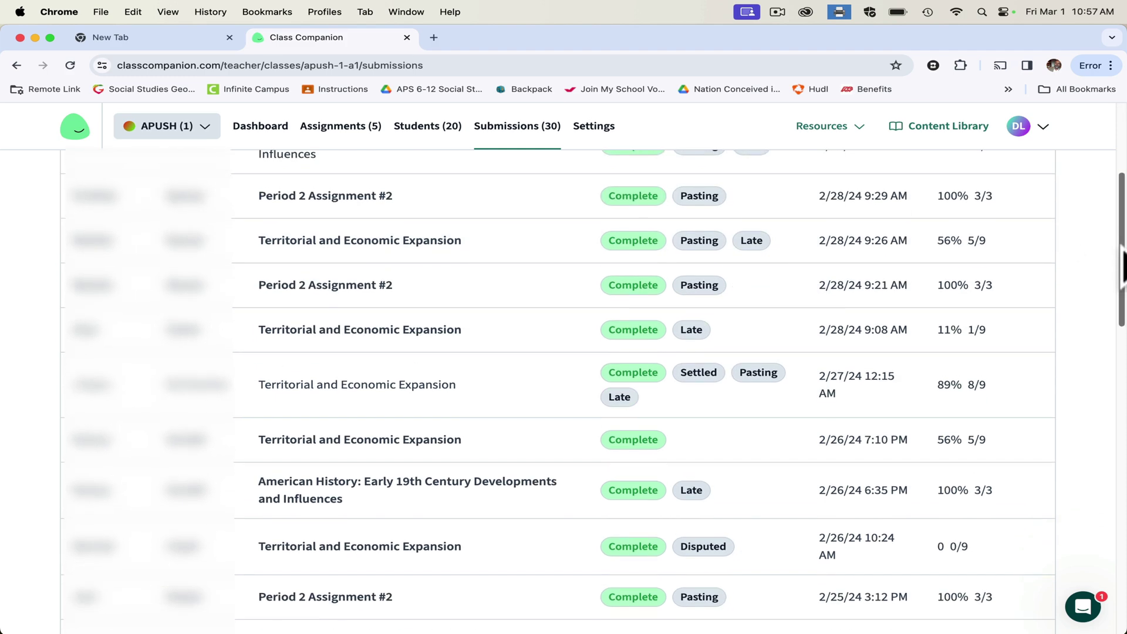
scroll(727, 352, down, 8)
click(727, 421)
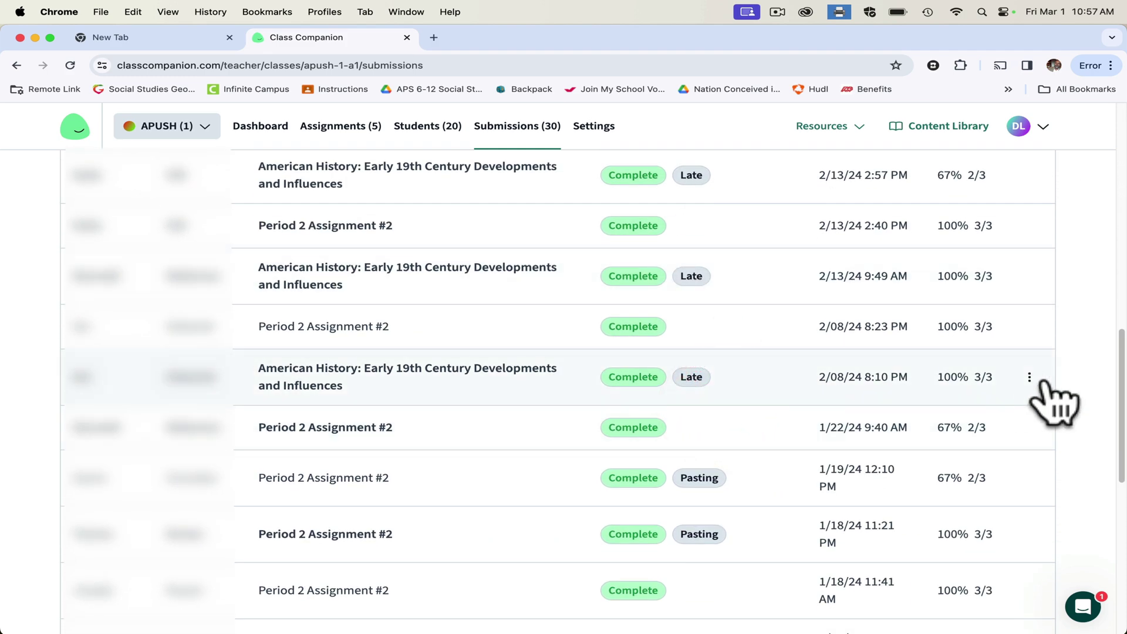
scroll(1113, 423, up, 5)
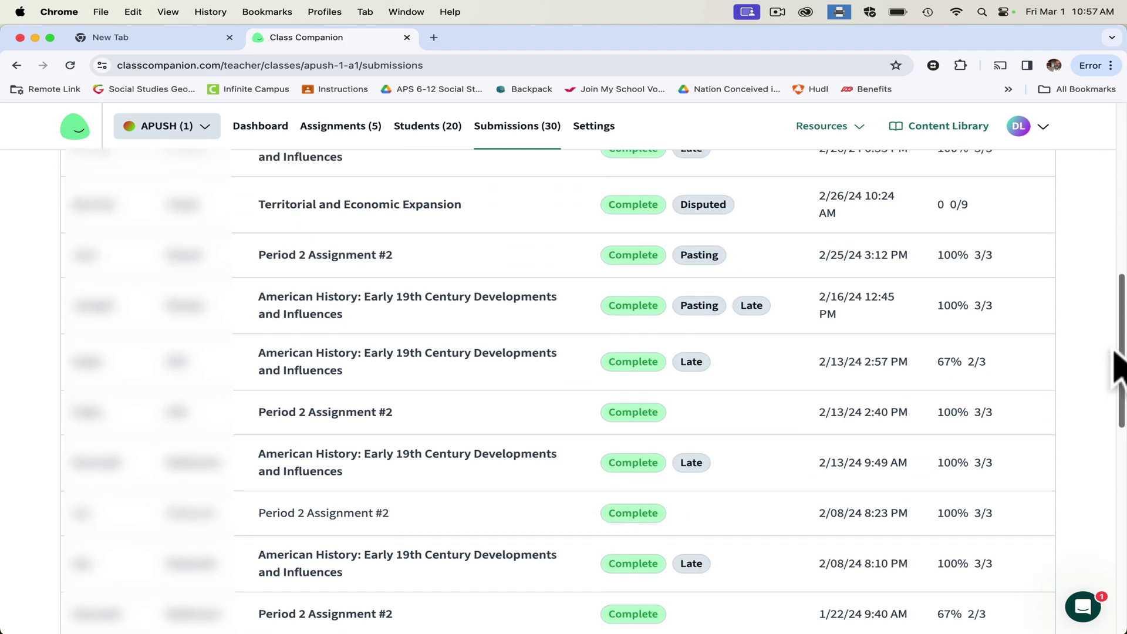
drag(1109, 326, 1107, 322)
drag(655, 317, 640, 301)
click(640, 301)
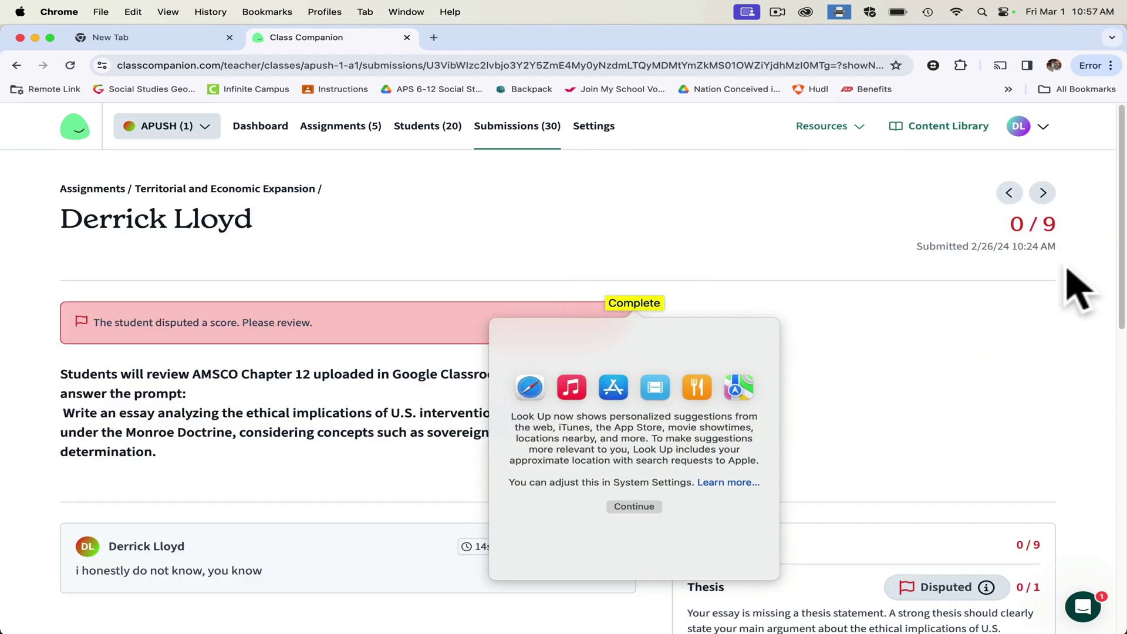
click(1115, 200)
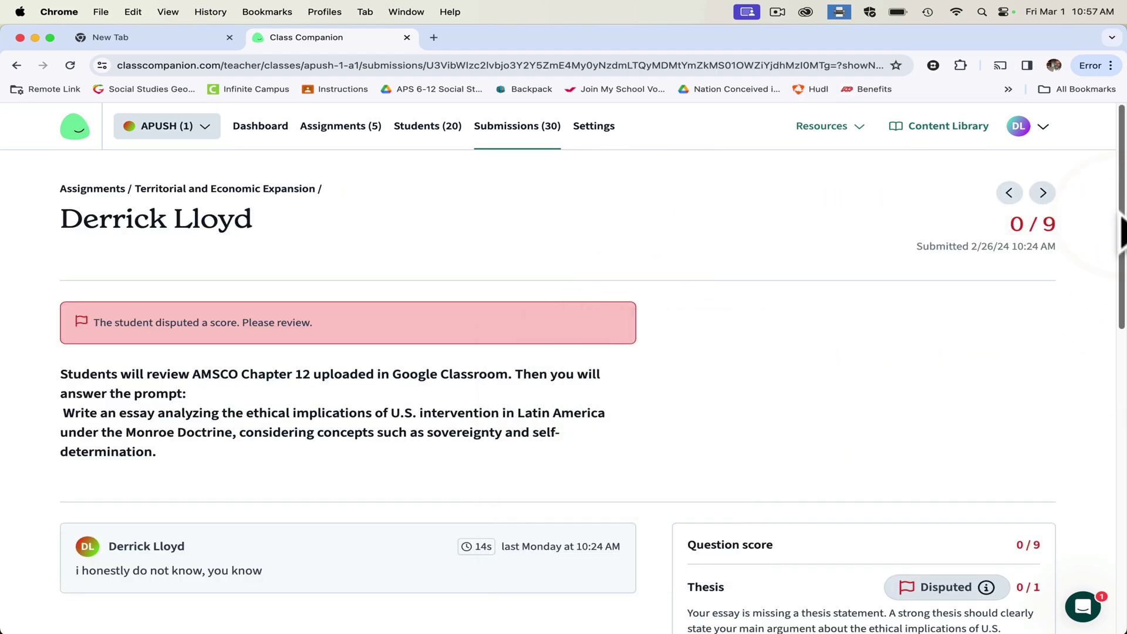
scroll(1116, 234, down, 3)
scroll(1116, 317, down, 3)
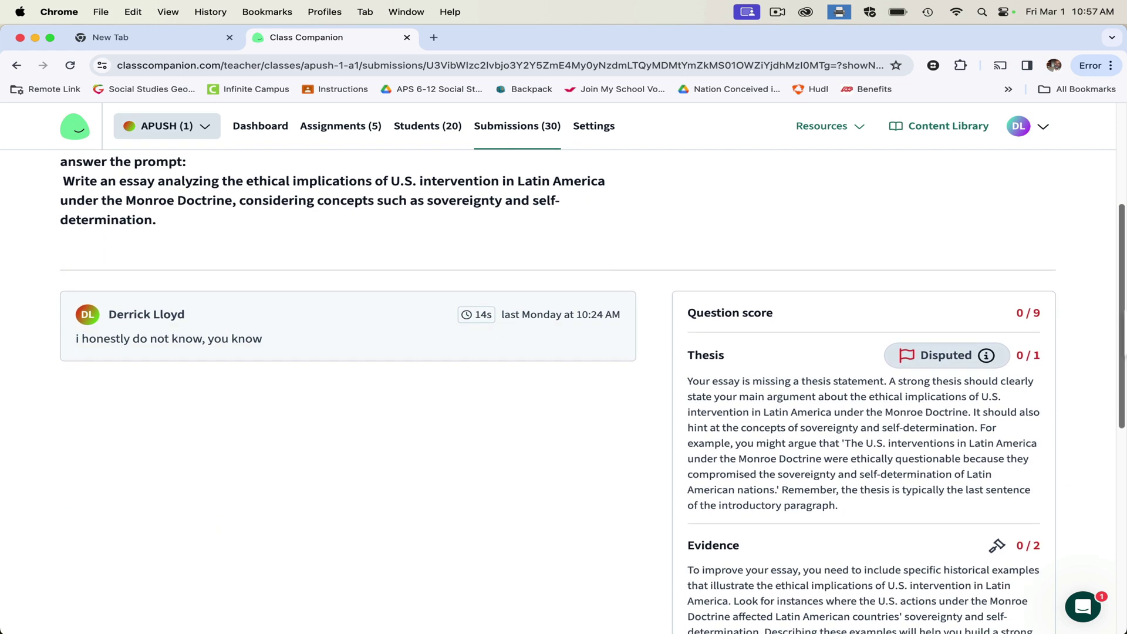
click(1113, 318)
click(1116, 371)
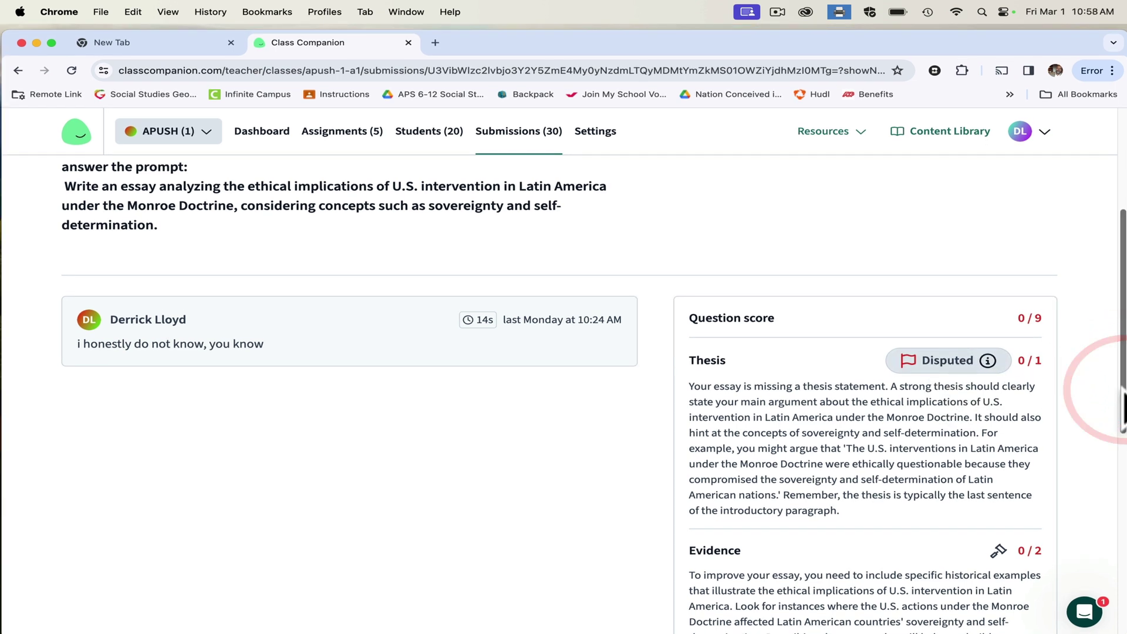
scroll(1115, 393, down, 5)
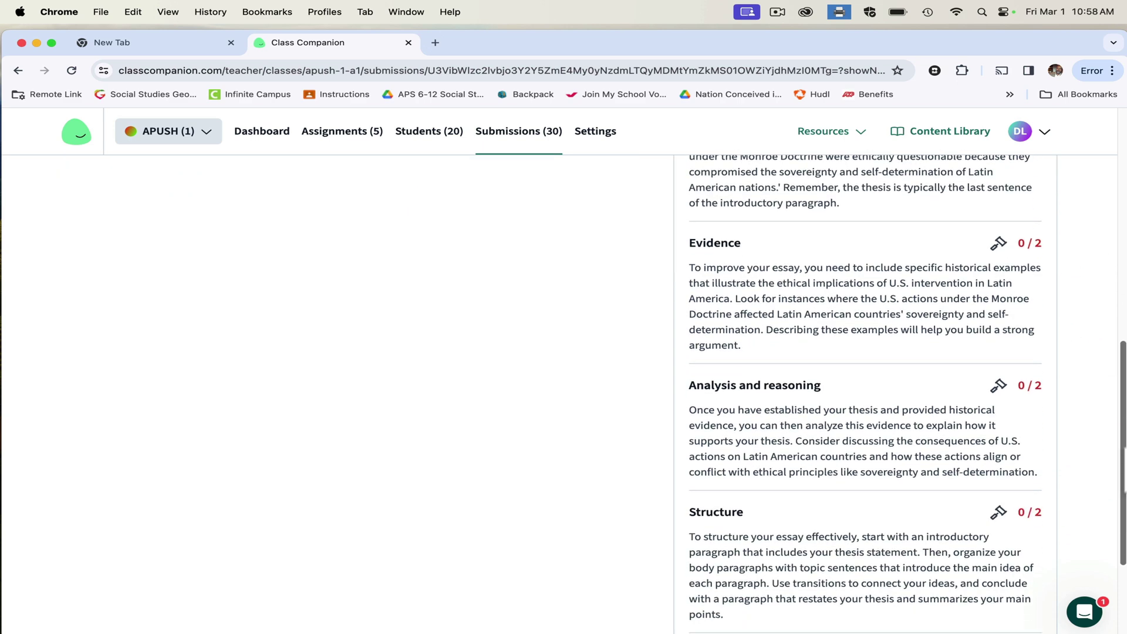
scroll(900, 395, down, 3)
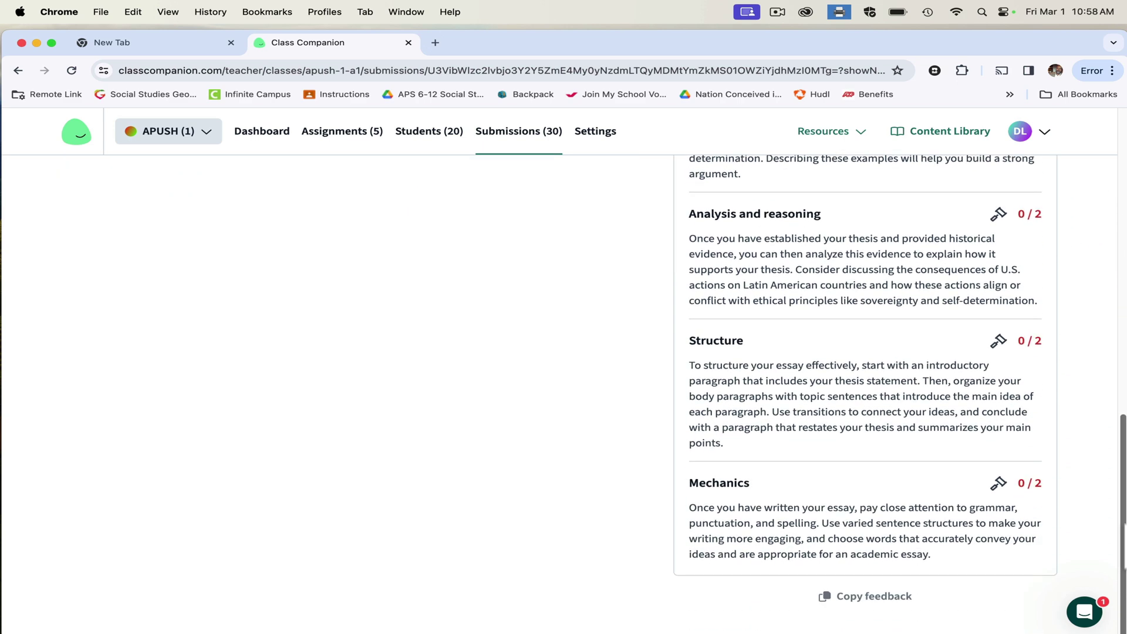
scroll(1116, 341, up, 7)
click(1111, 340)
Step: Open the details of the student's thesis dispute
right_click(951, 312)
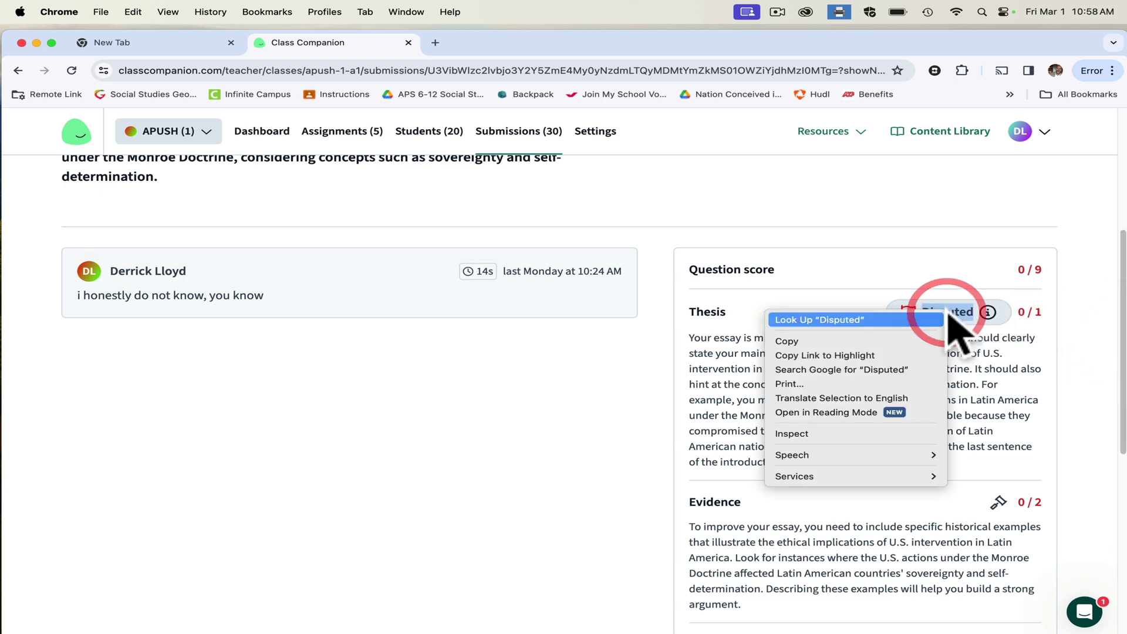
click(774, 300)
click(919, 315)
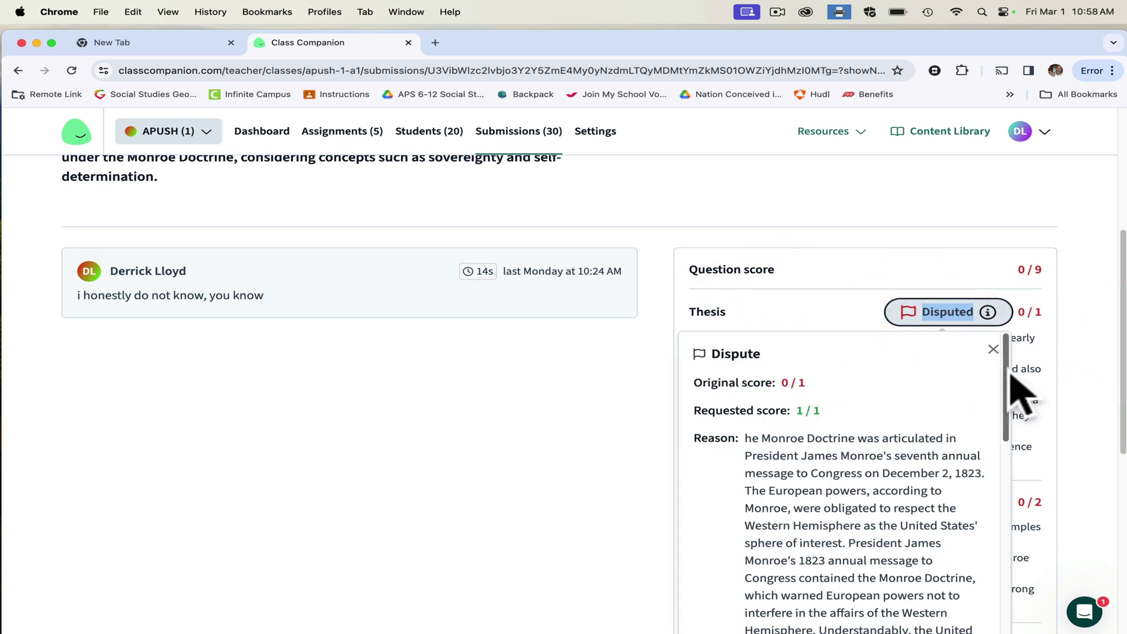
drag(1007, 377, 1020, 581)
Step: Keep the thesis final score at 1, add a reason, and submit the ruling
click(787, 549)
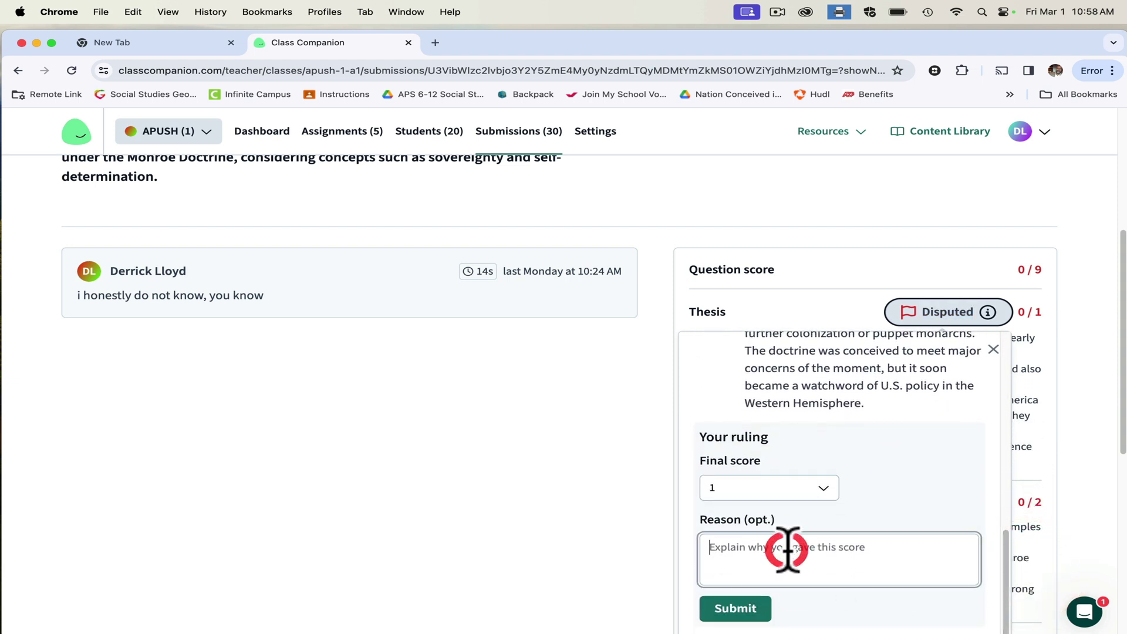
text(I don not know as well)
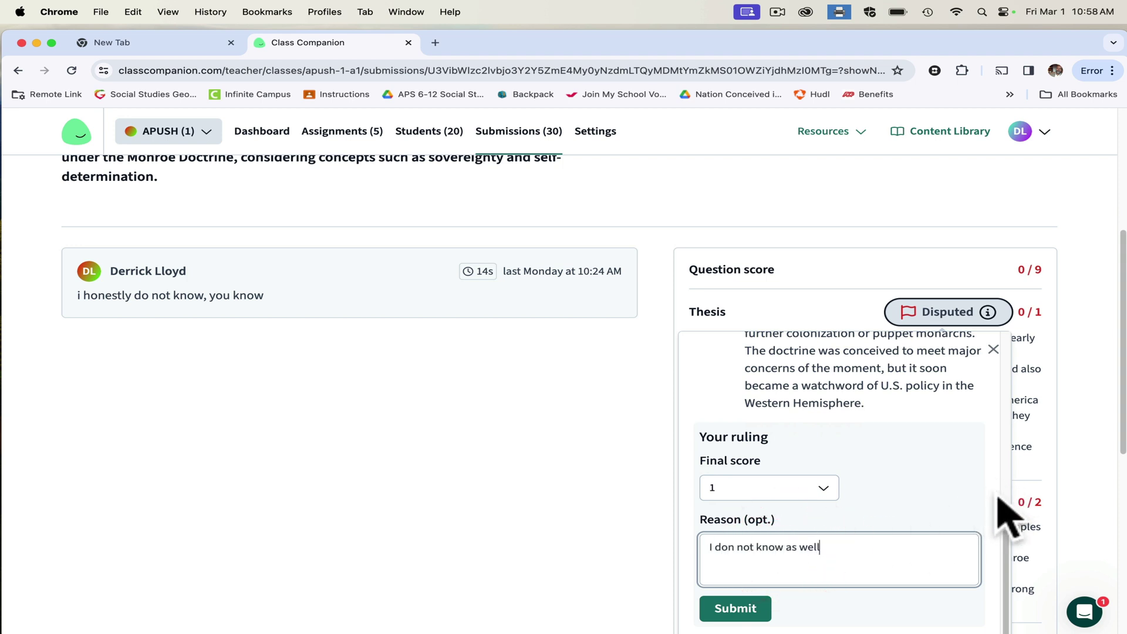
mouse_move(1019, 575)
mouse_down()
mouse_move(1006, 529)
mouse_move(1007, 574)
mouse_up()
click(825, 492)
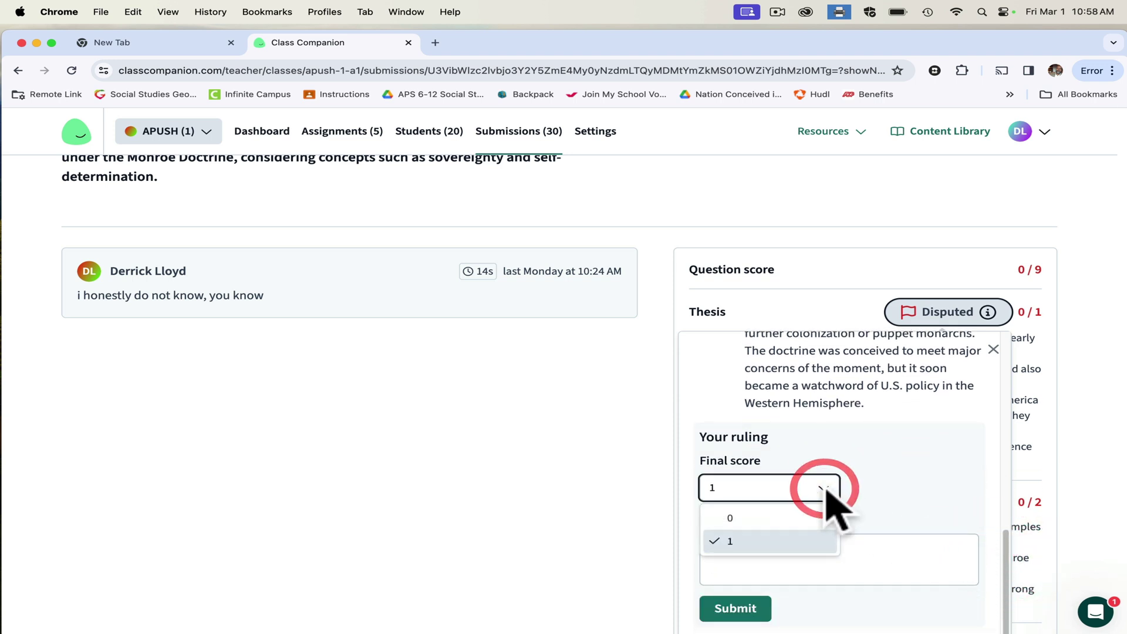
click(747, 541)
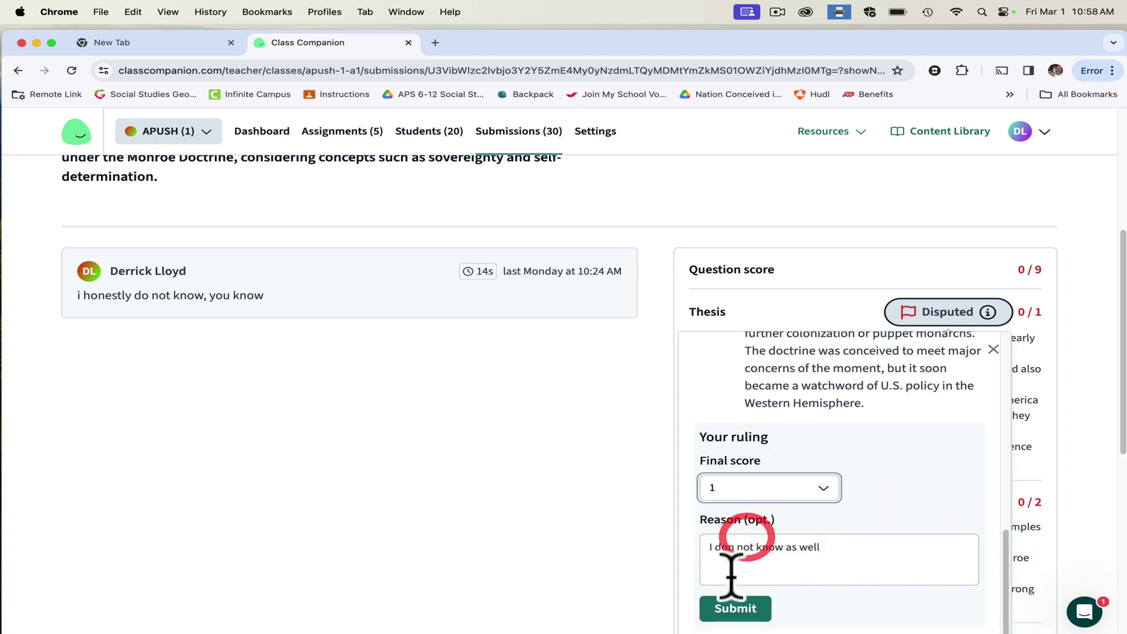
click(733, 608)
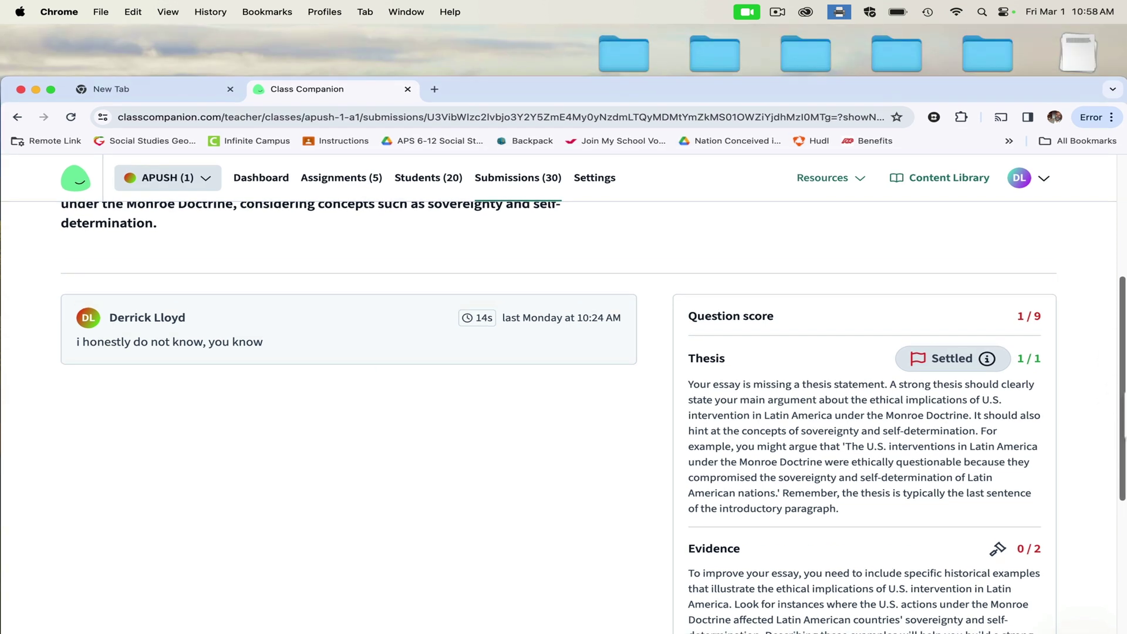
click(1112, 405)
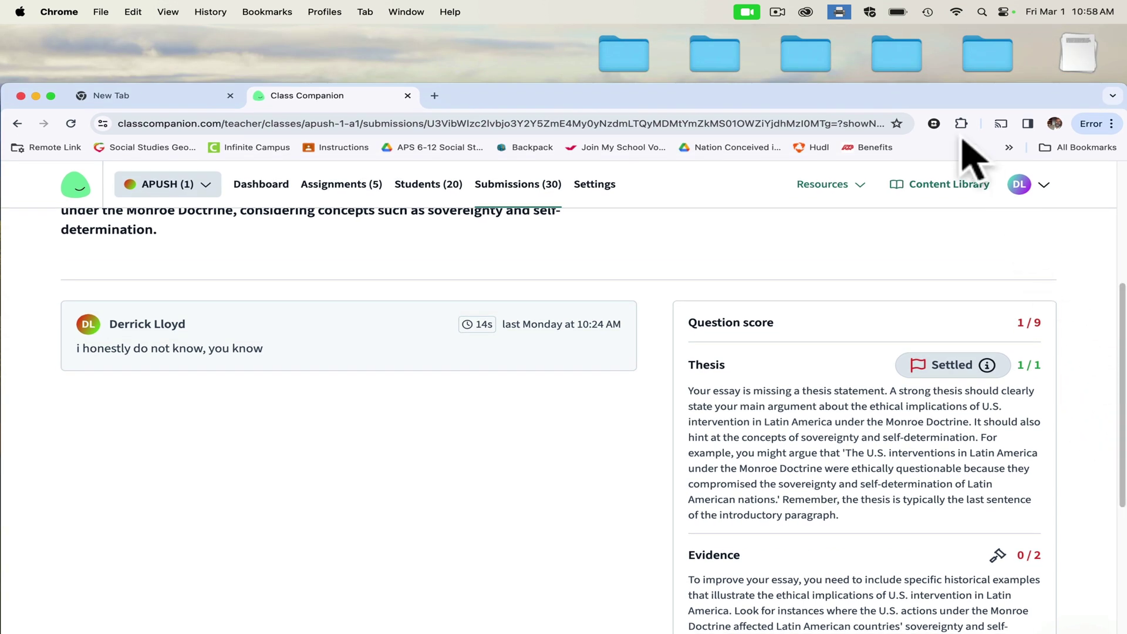
drag(952, 99, 939, 40)
scroll(1108, 307, left, 5)
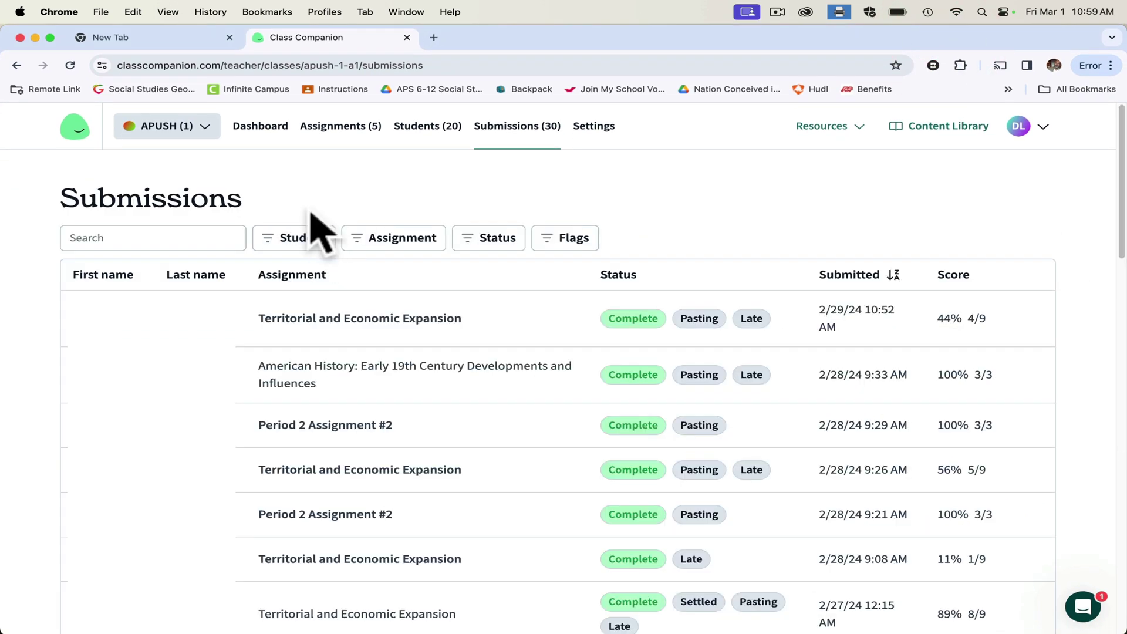
click(301, 237)
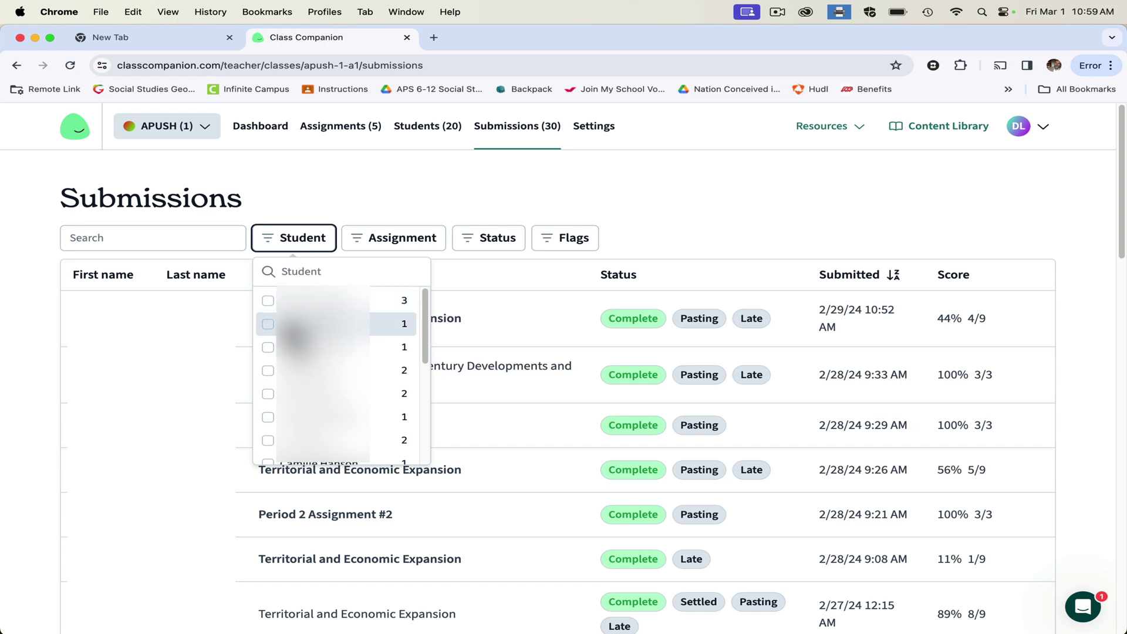
click(389, 242)
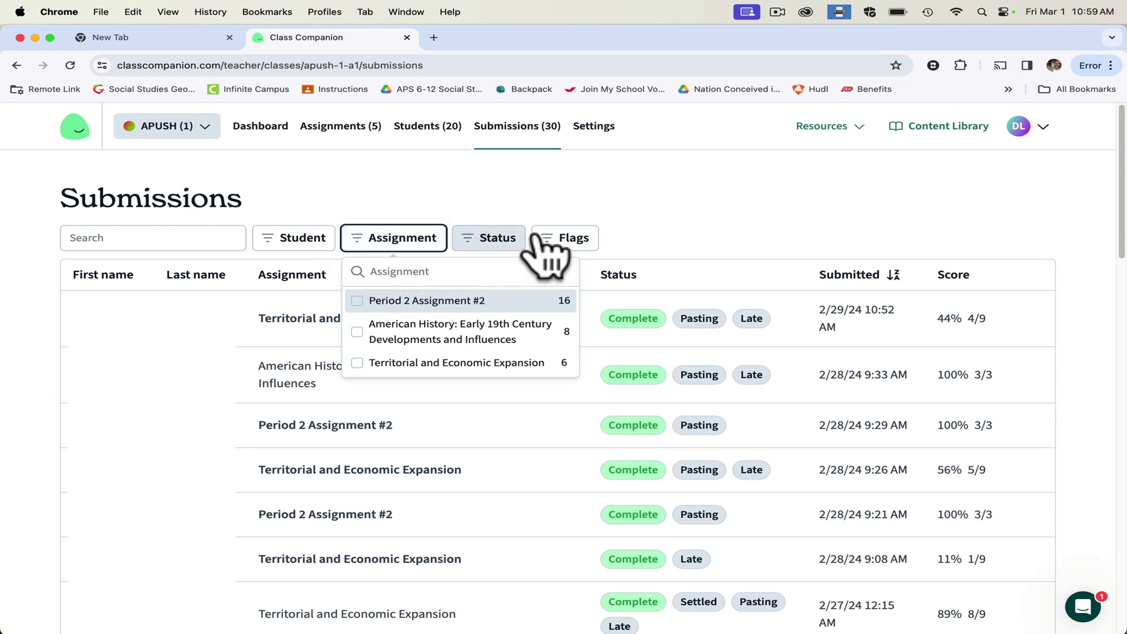
click(656, 212)
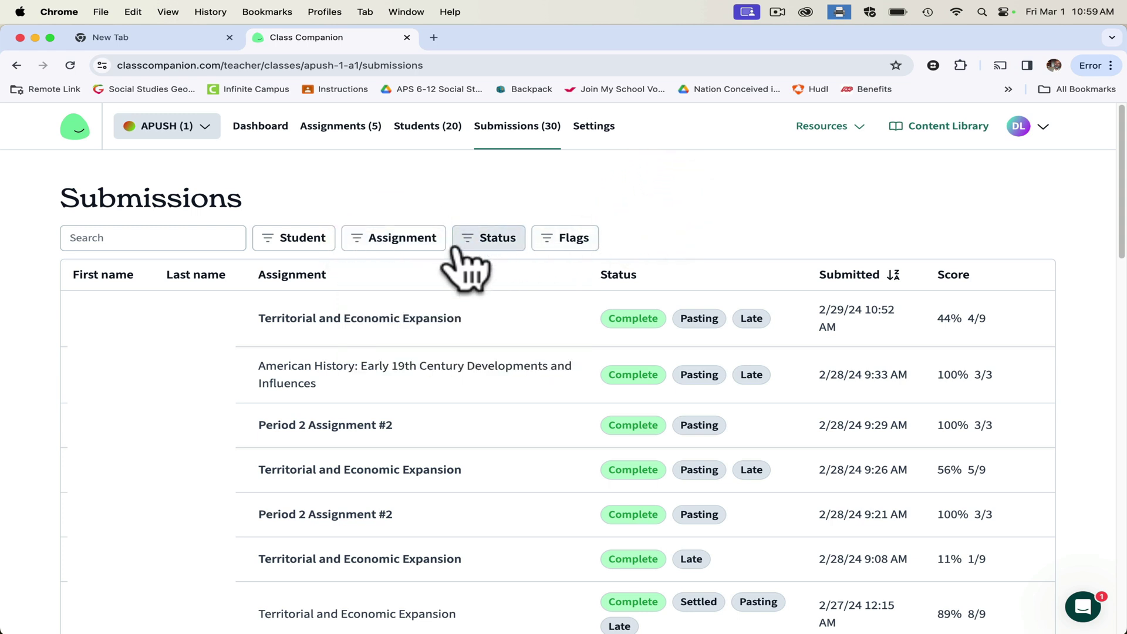
click(431, 237)
click(484, 242)
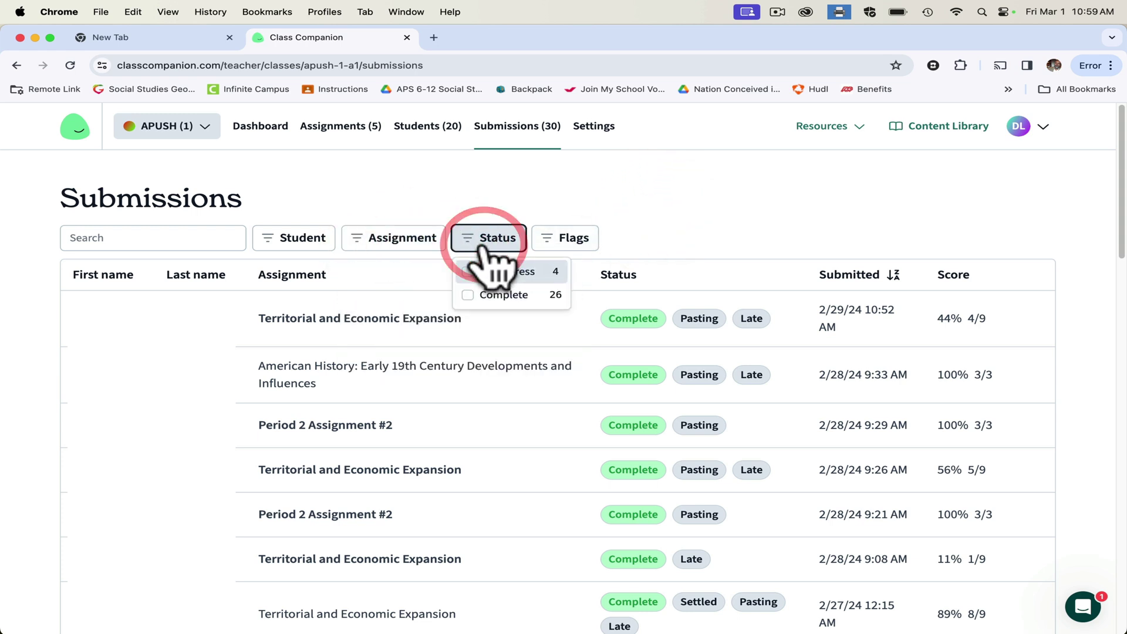
click(501, 203)
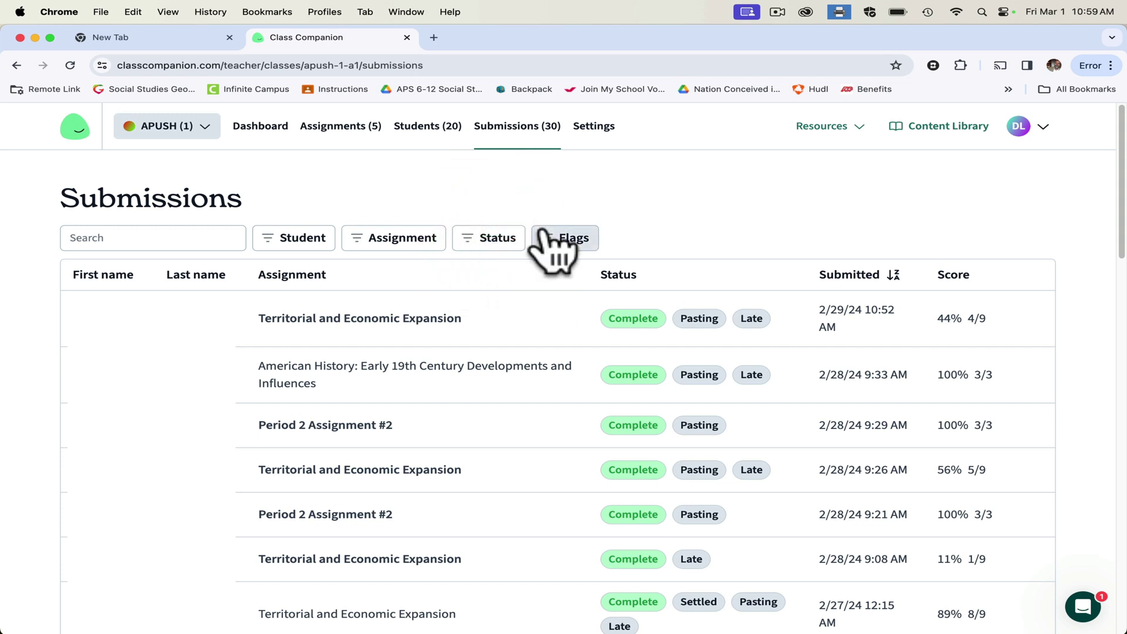
click(537, 238)
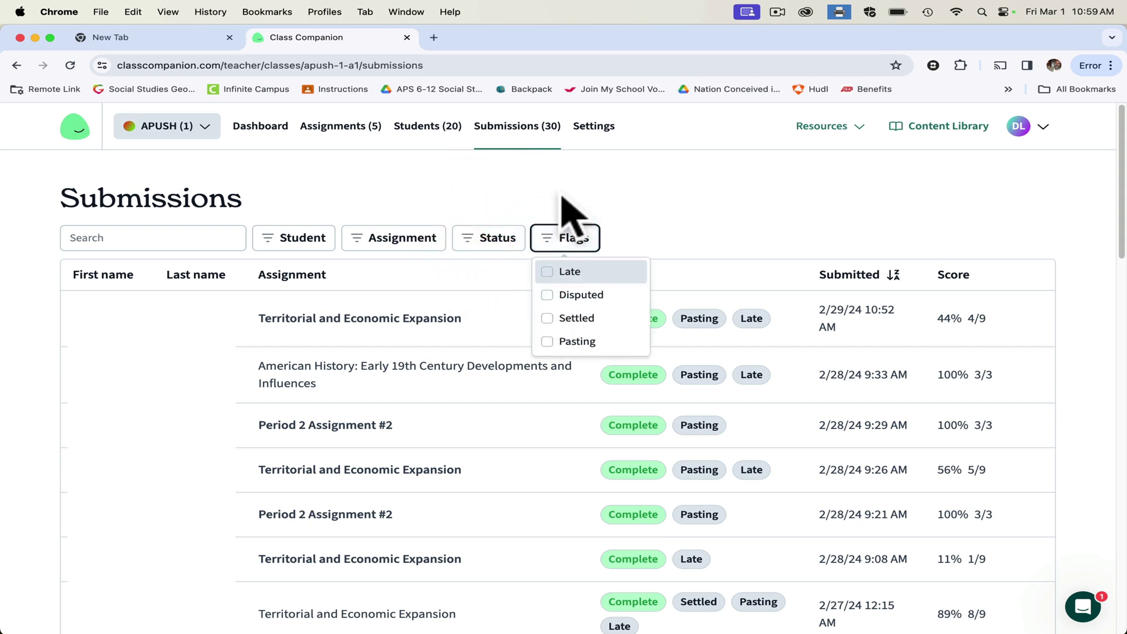
click(559, 201)
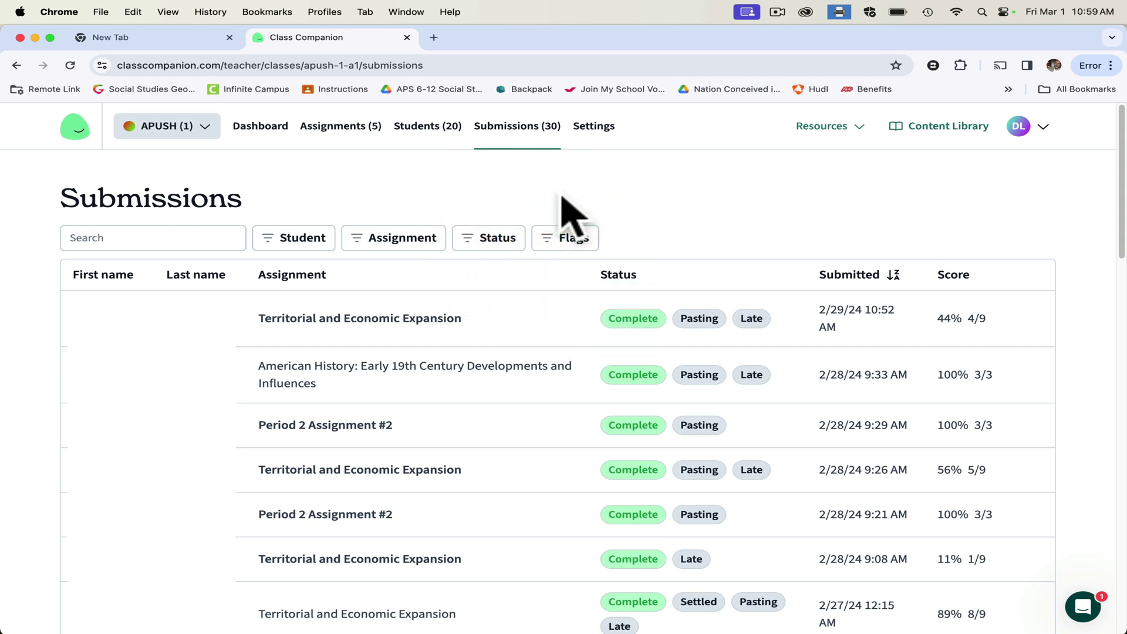